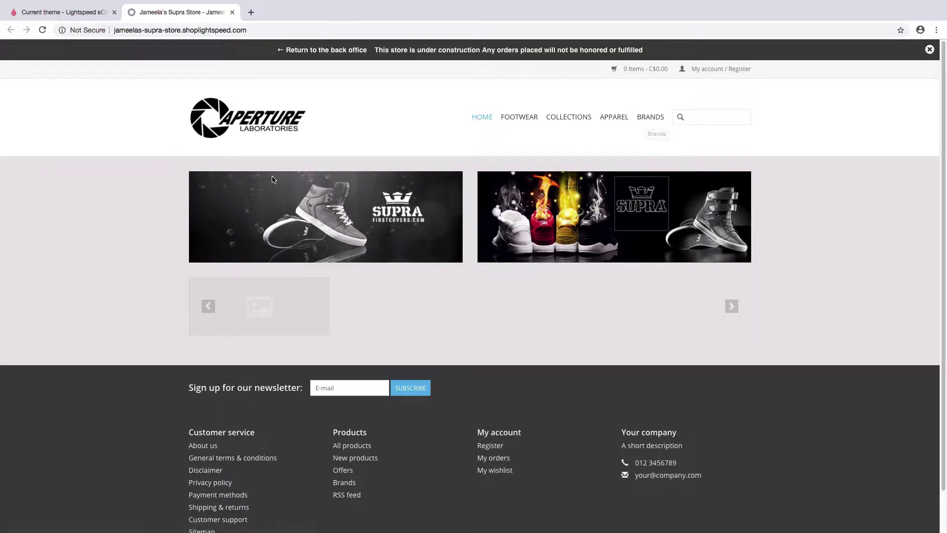
Close the storefront preview and go to the homepage Headlines section
scroll(271, 180, down, 2)
scroll(271, 180, up, 2)
click(232, 12)
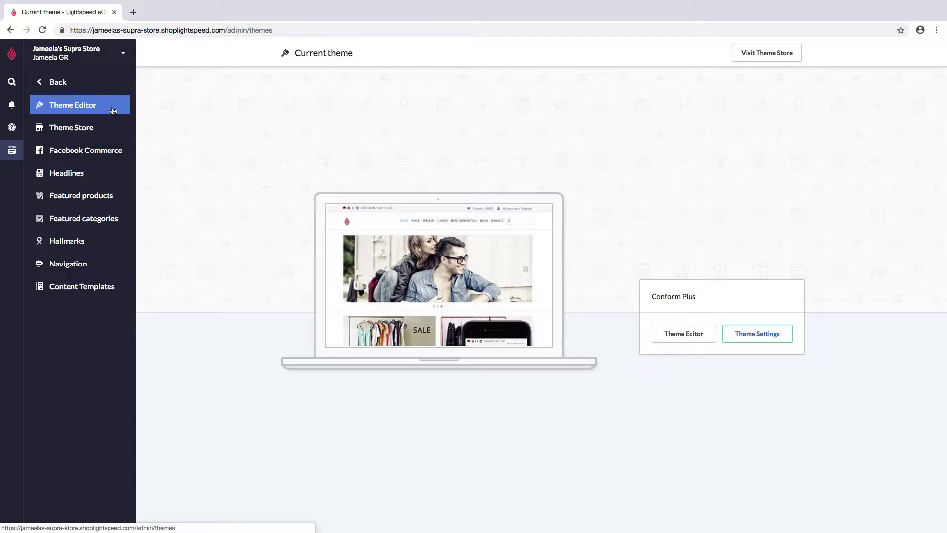
click(110, 175)
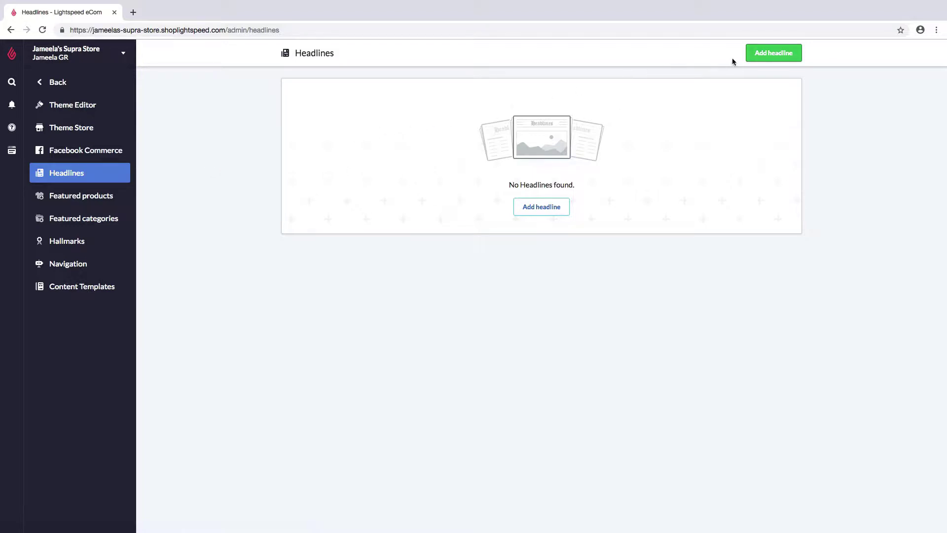
Add a headline titled 'headline 1' with English as its language and save it
click(757, 60)
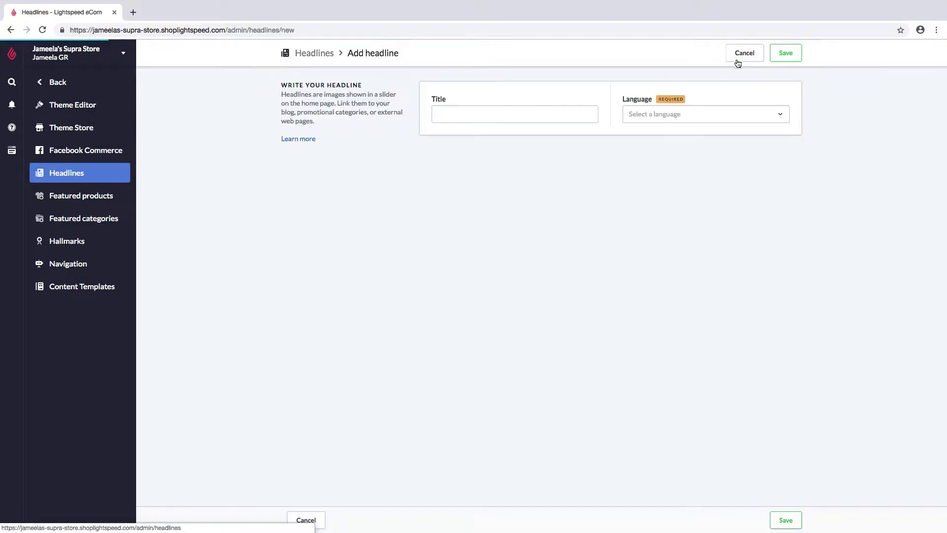
click(548, 113)
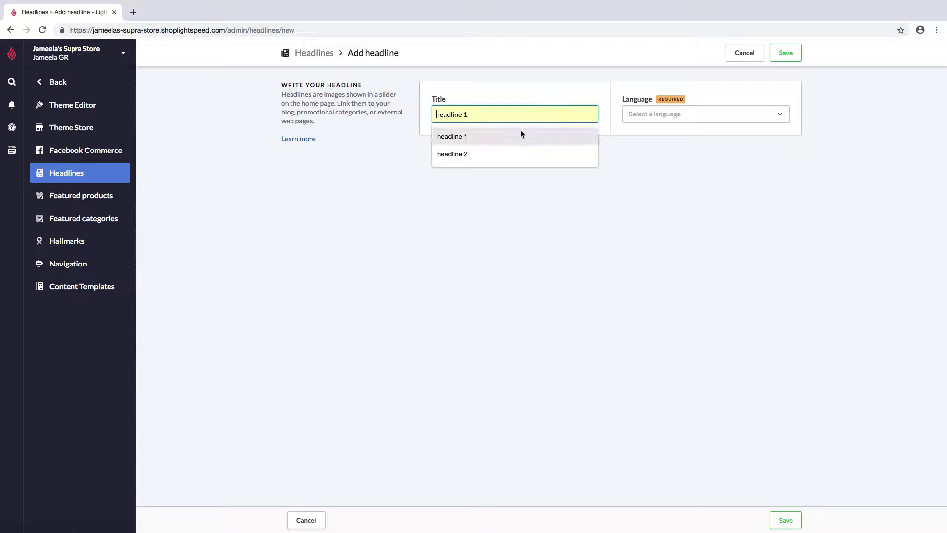
click(484, 138)
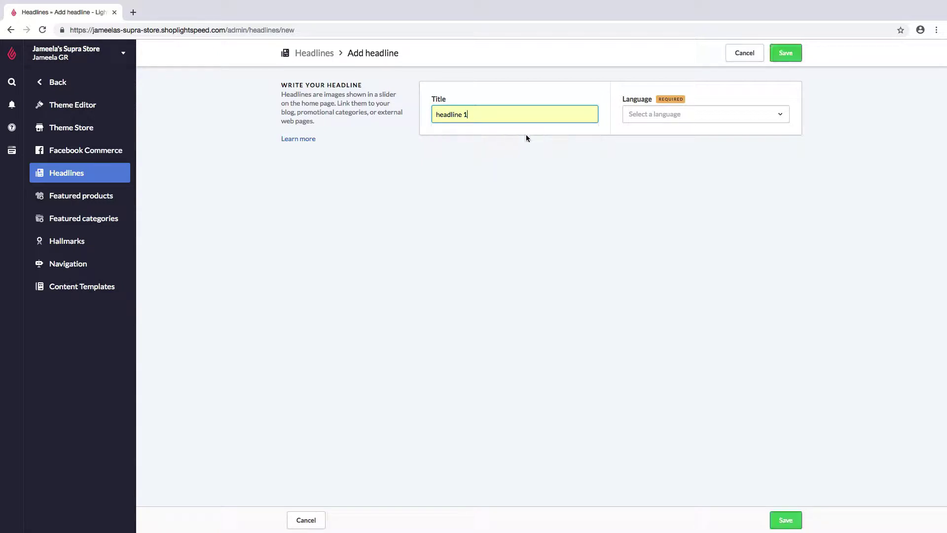
click(770, 116)
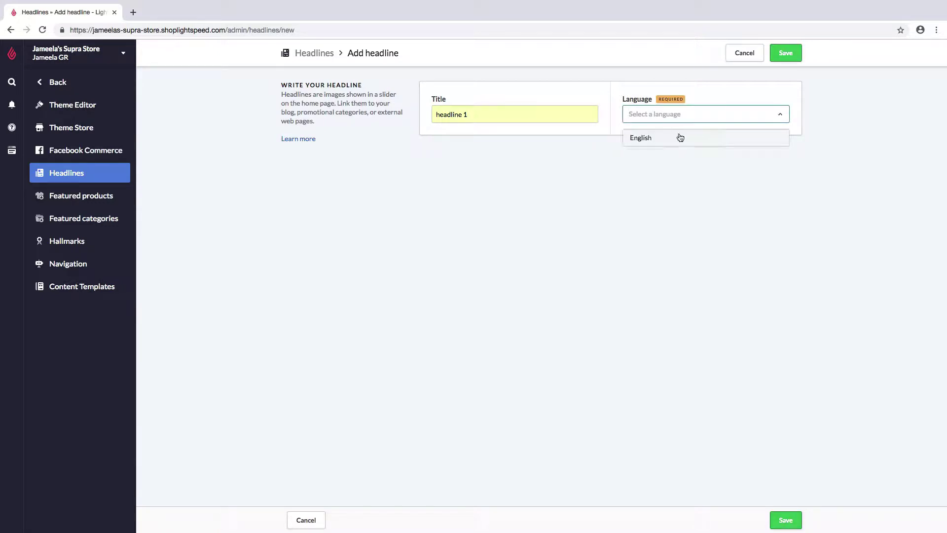
click(676, 137)
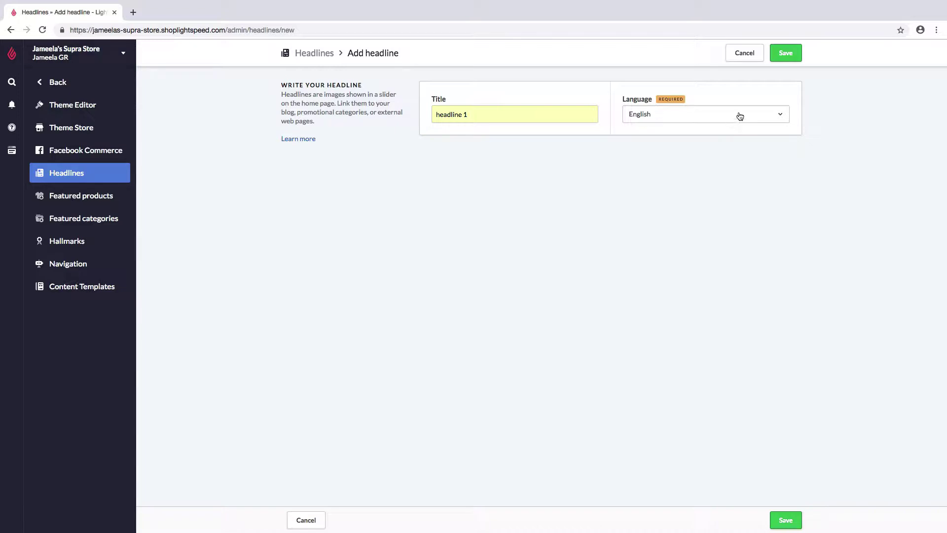
click(787, 54)
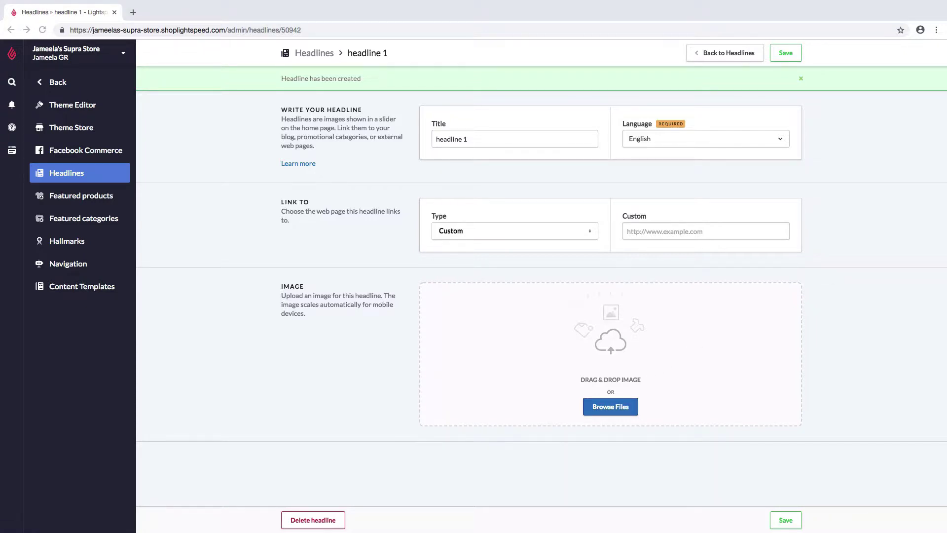
Upload the Supra sneaker banner as headline 1's image, keep link type Custom, and return to Headlines
drag(735, 168, 583, 316)
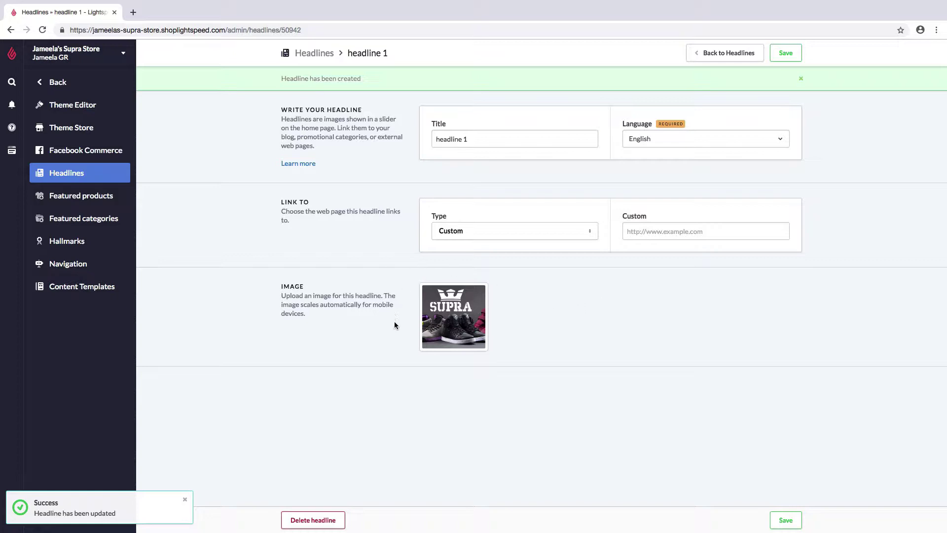
click(519, 237)
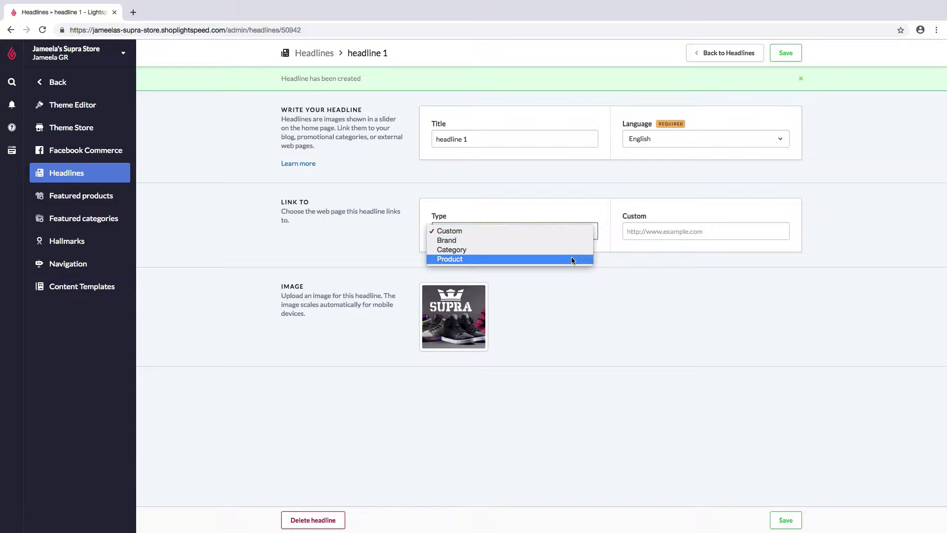
click(587, 202)
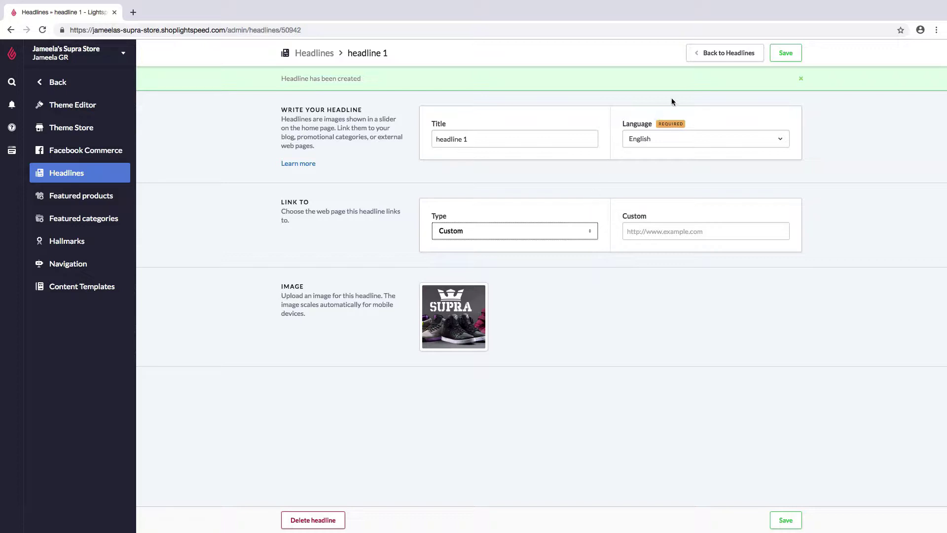
click(709, 61)
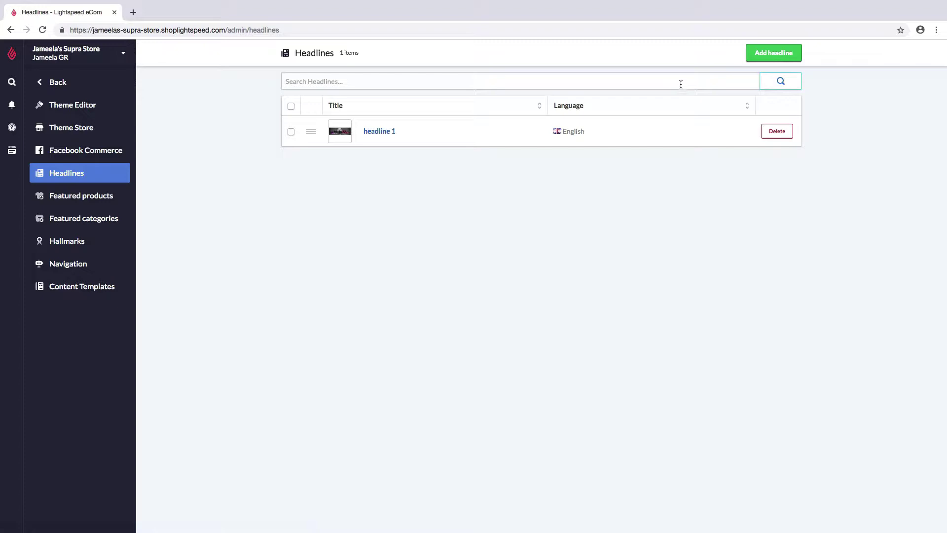
Add a second headline titled 'headline 2' in English and save it
click(754, 58)
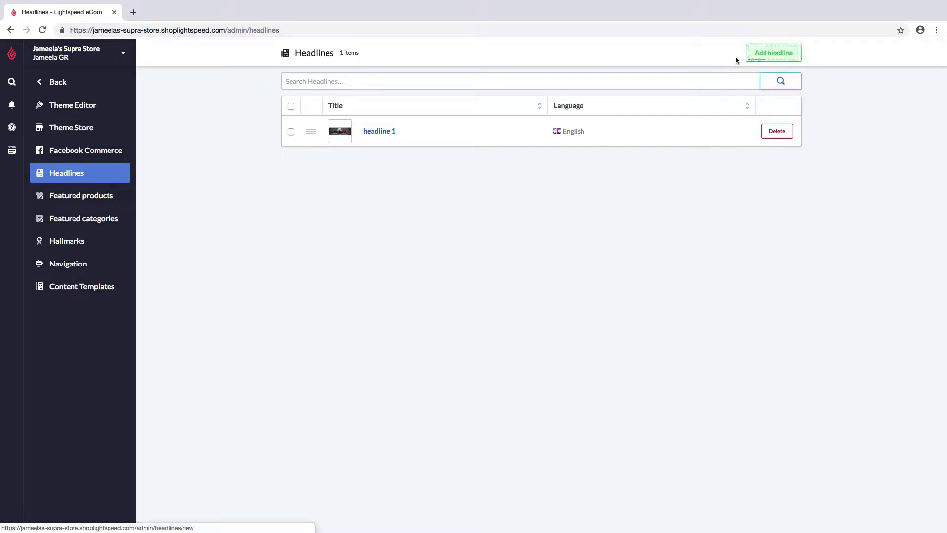
click(491, 115)
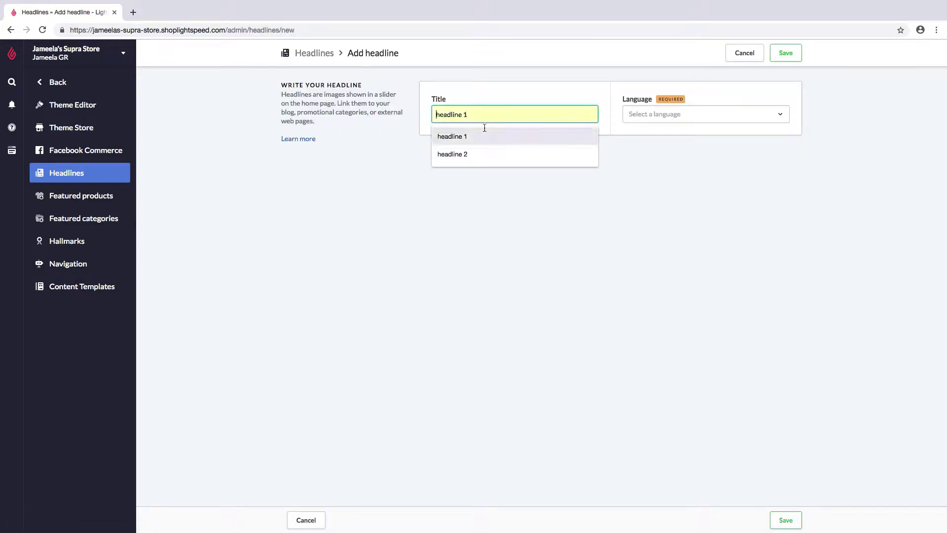
click(469, 152)
click(739, 114)
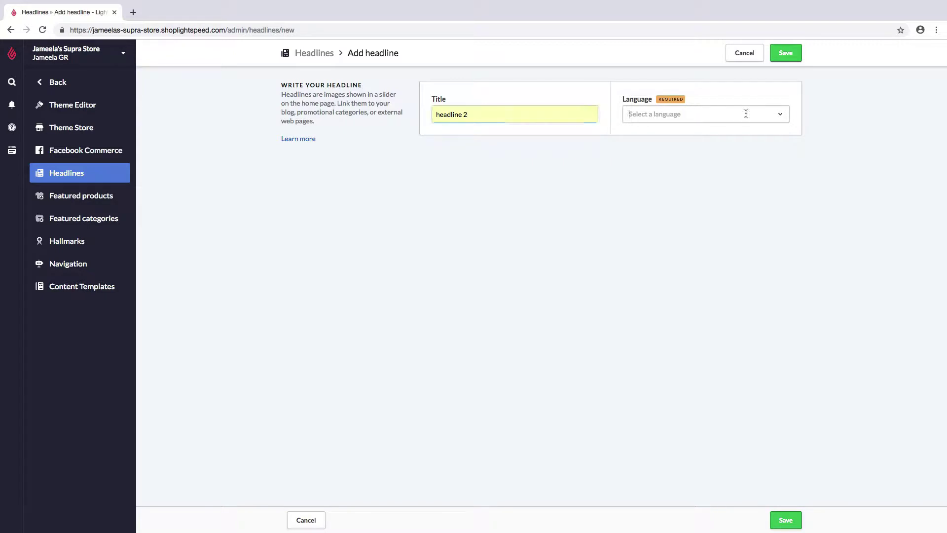
click(679, 135)
click(778, 64)
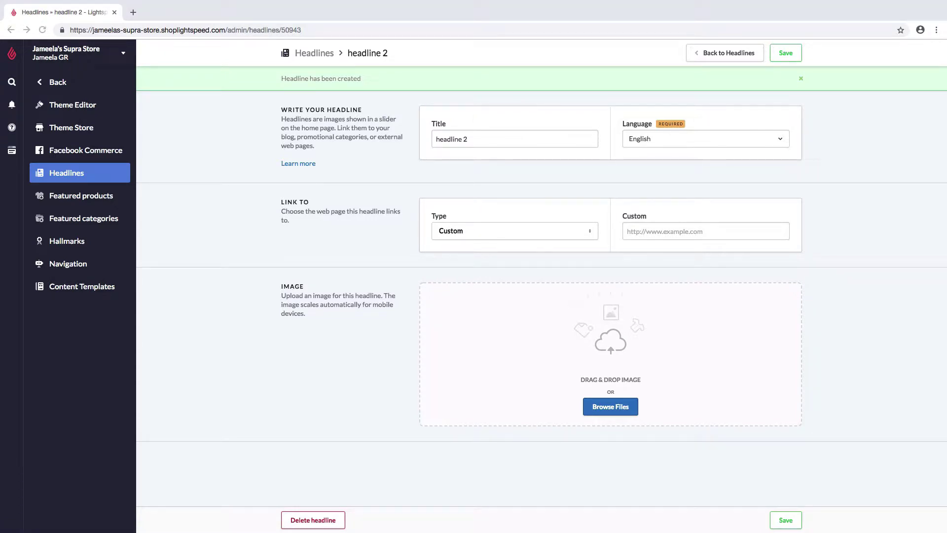
Upload the black-and-white sneaker banner as headline 2's image, leaving link type Custom
drag(946, 89, 546, 319)
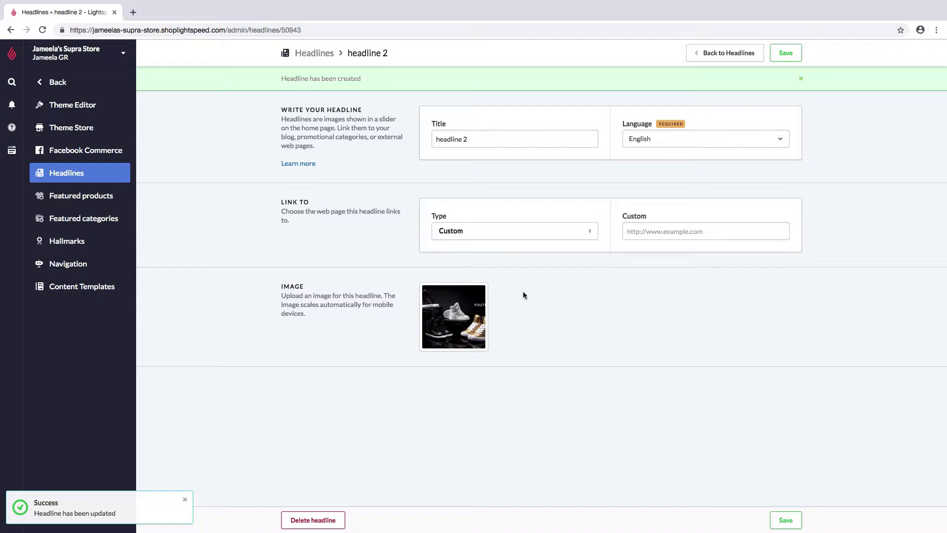
click(549, 232)
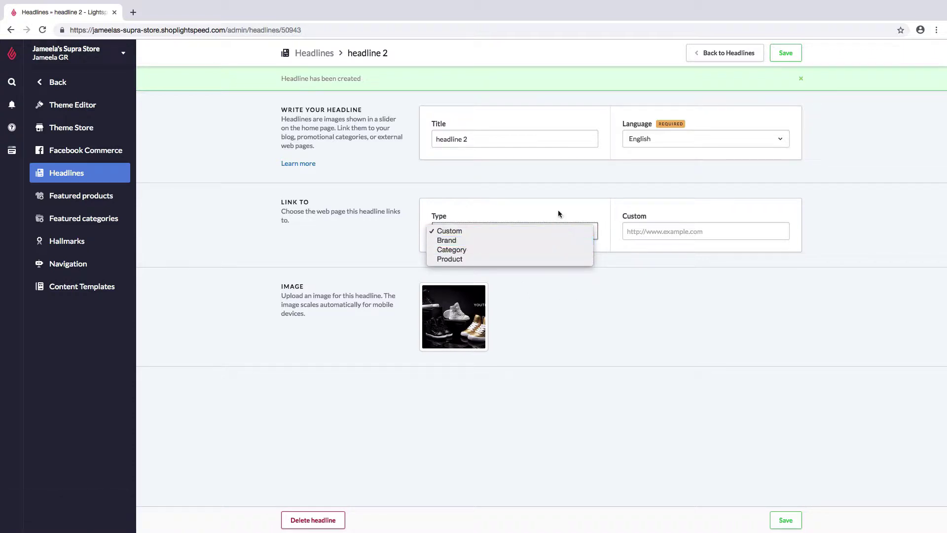
click(561, 195)
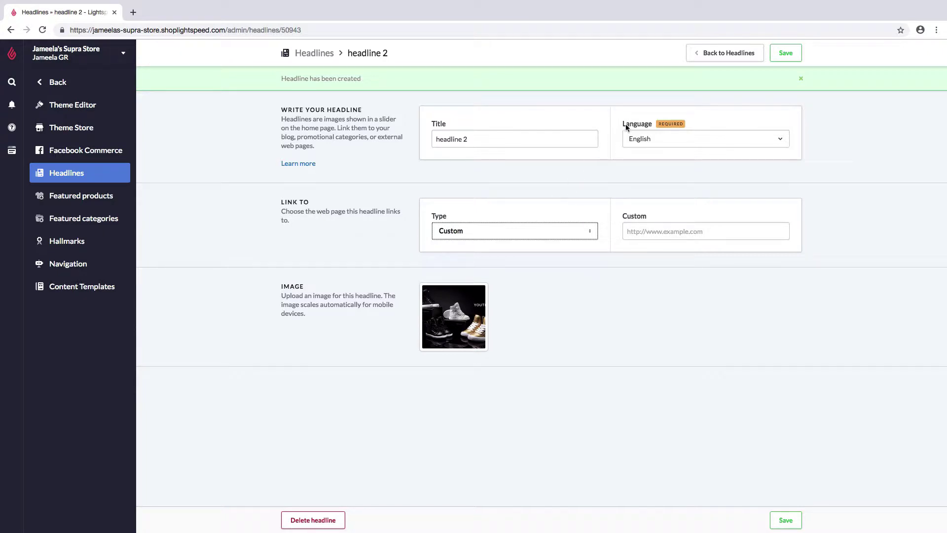
Back on the Headlines list, test selecting both headlines and dragging headline 1 below headline 2
click(730, 55)
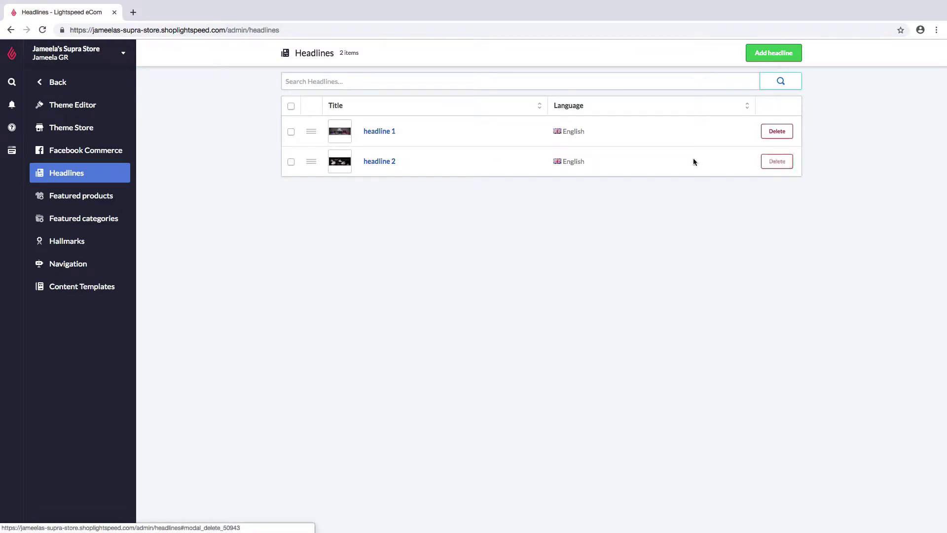
click(291, 106)
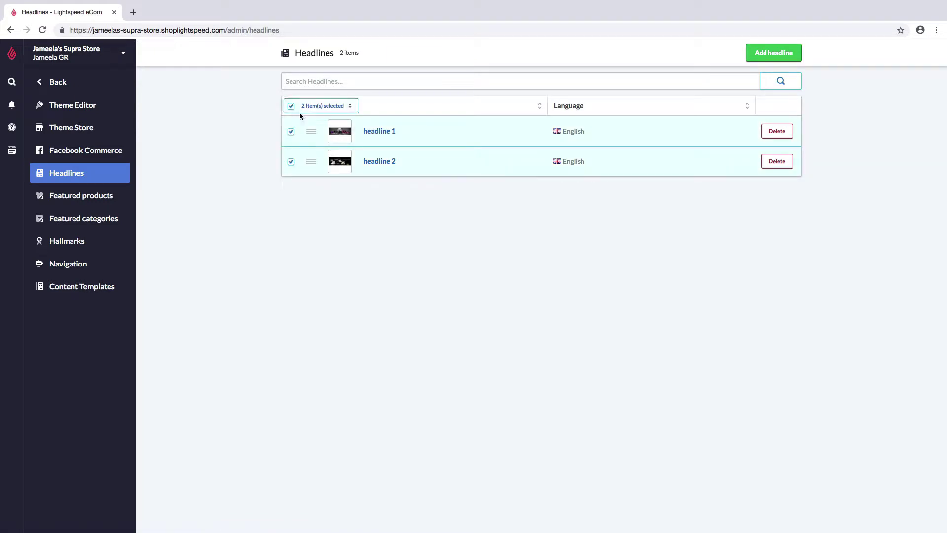
click(303, 107)
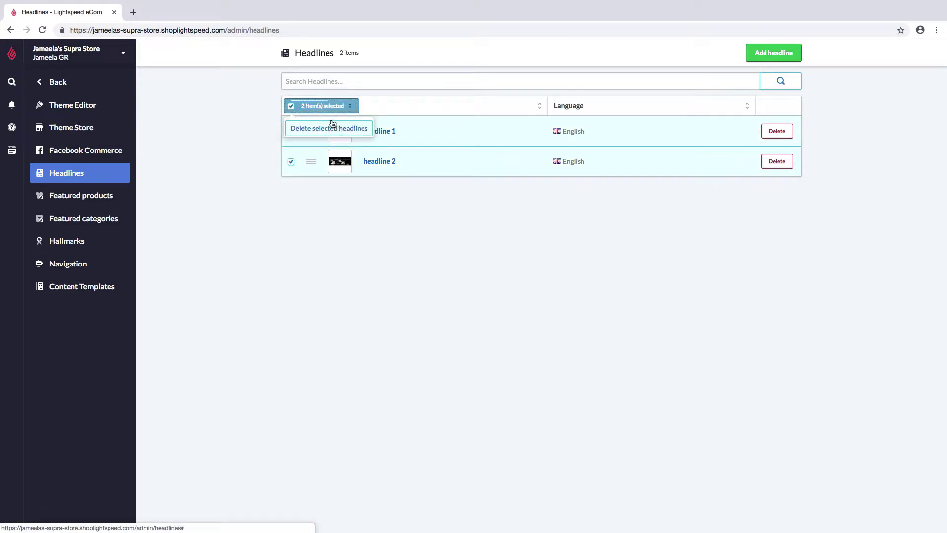
click(292, 108)
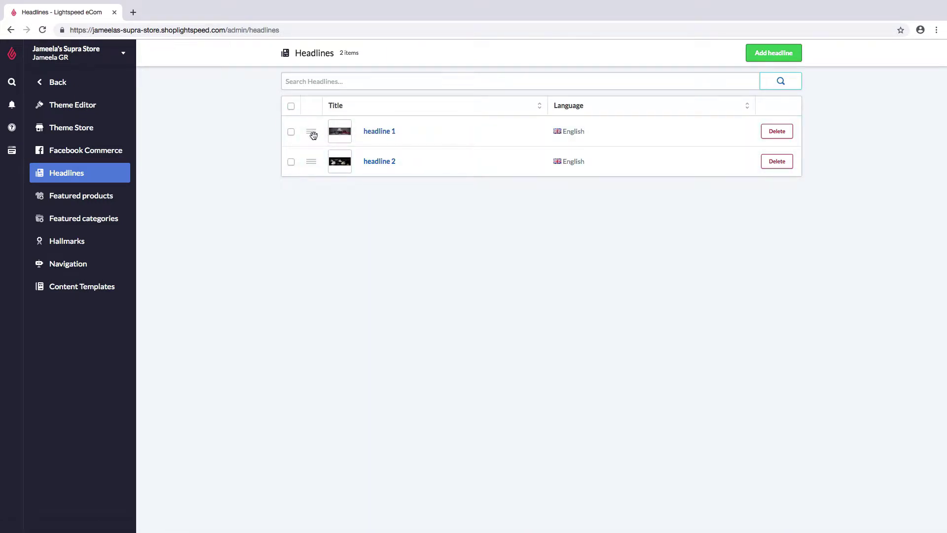
drag(313, 135, 312, 155)
Feature the X MAKAVELIC BACKPACK and Above Tee products, then open the empty Featured categories page
click(125, 198)
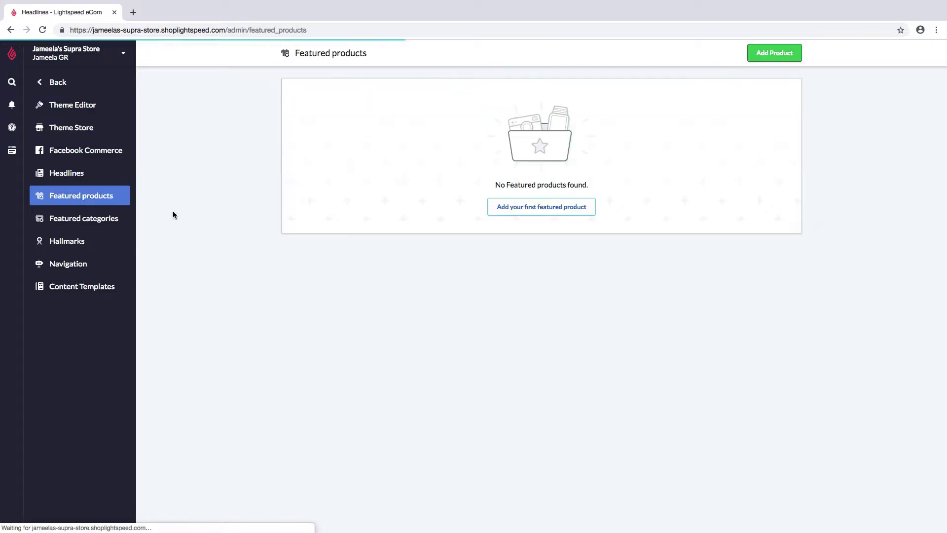
click(527, 211)
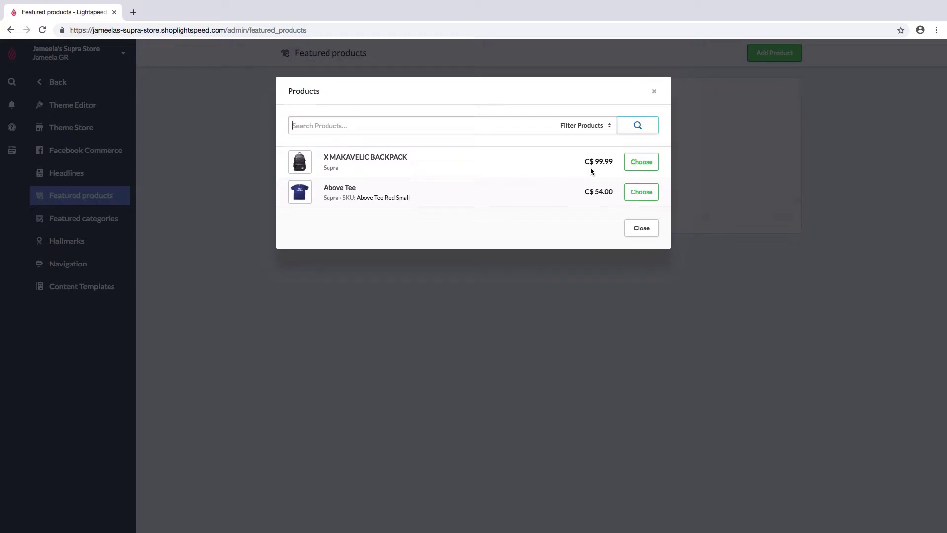
click(641, 163)
click(647, 196)
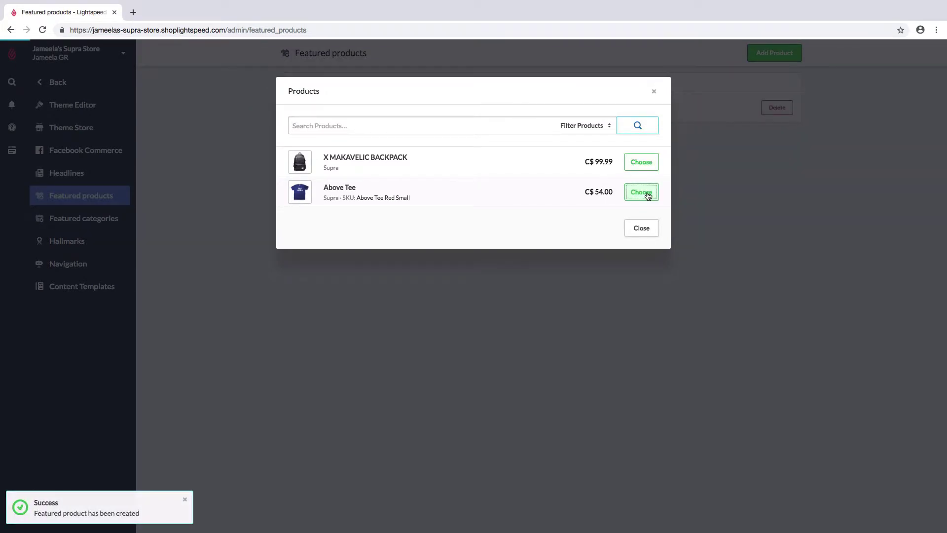
click(641, 228)
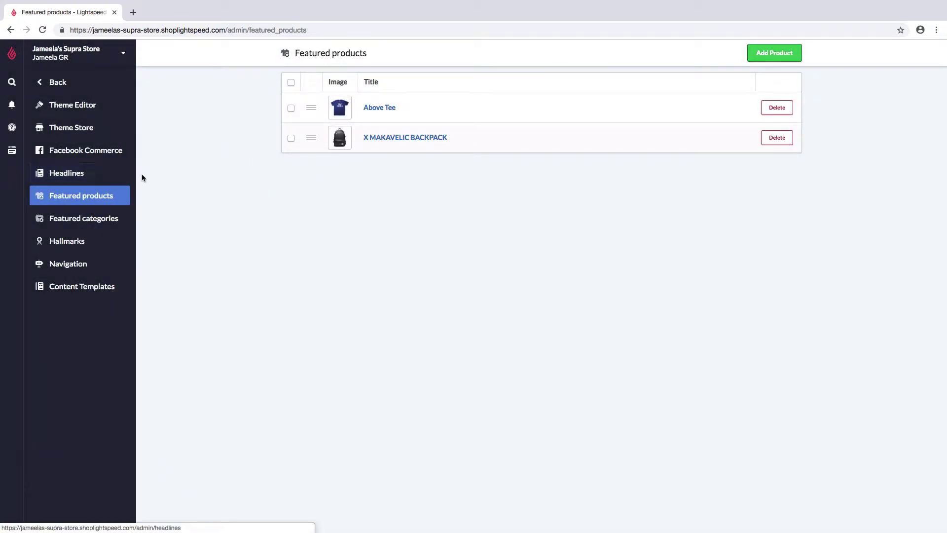
click(119, 224)
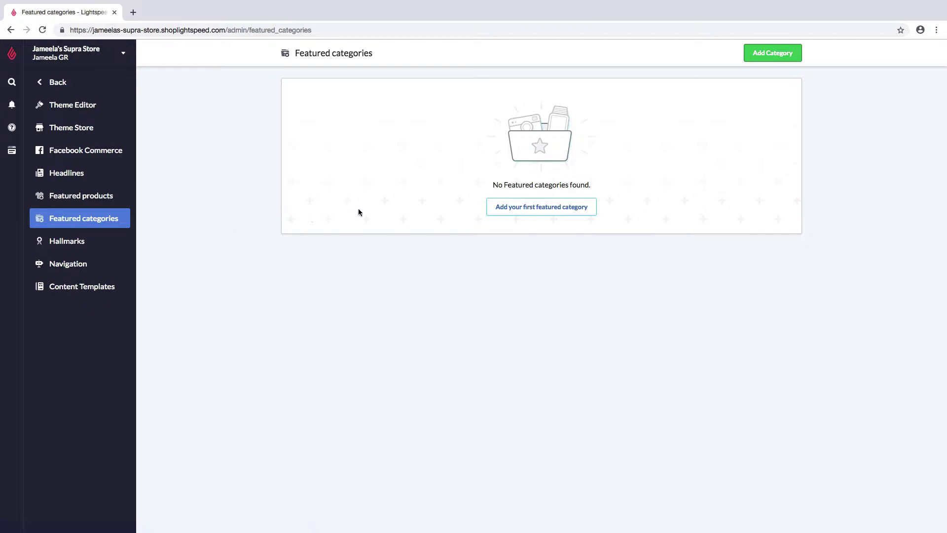
Choose Footwear, Collections and Apparel in the category picker as featured categories, then close it
click(544, 210)
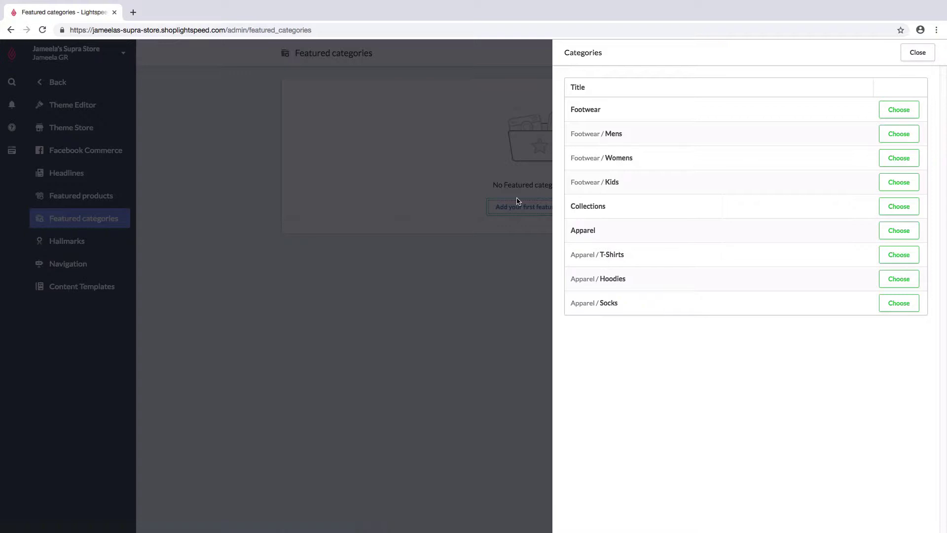
click(889, 114)
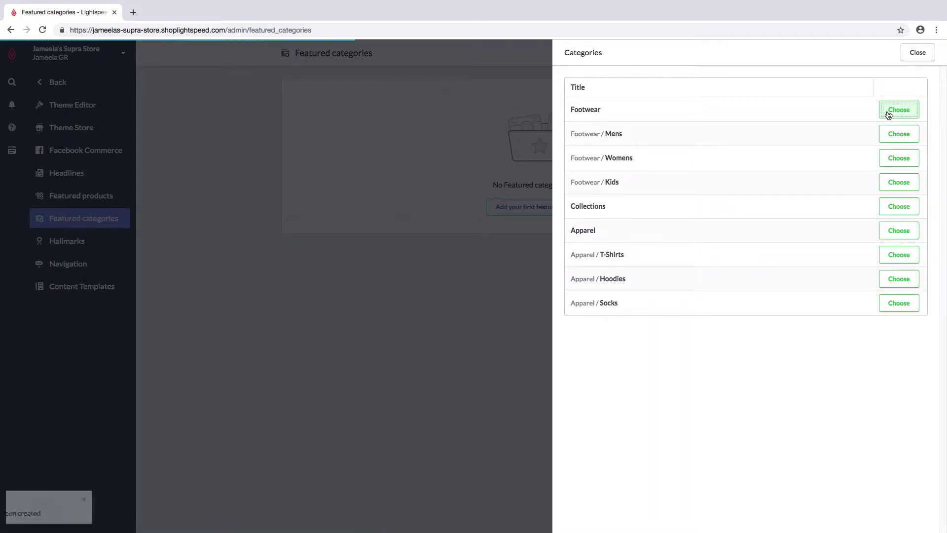
click(893, 207)
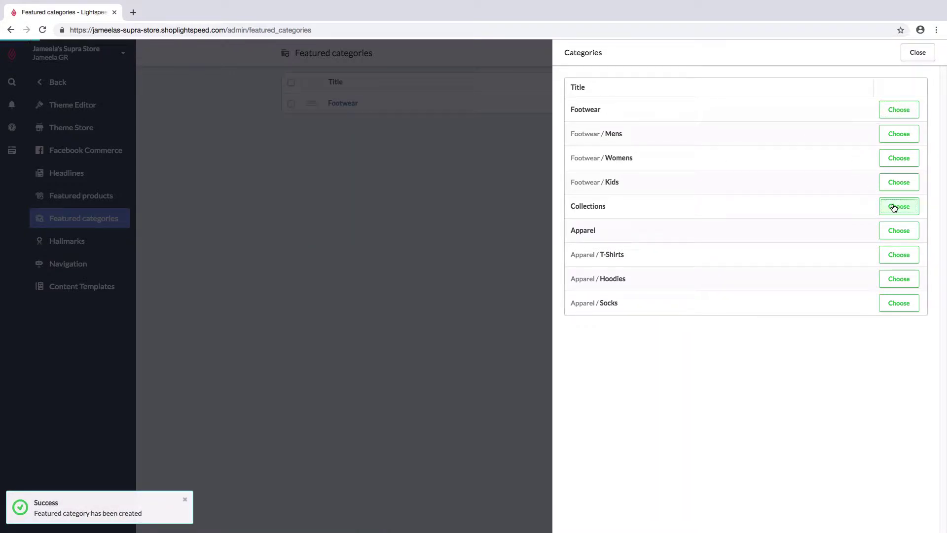
click(887, 231)
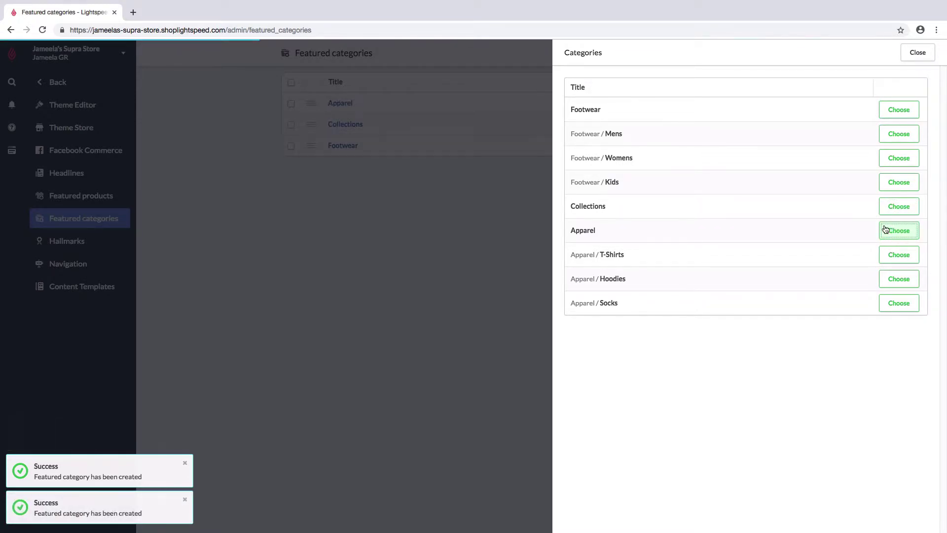
click(913, 53)
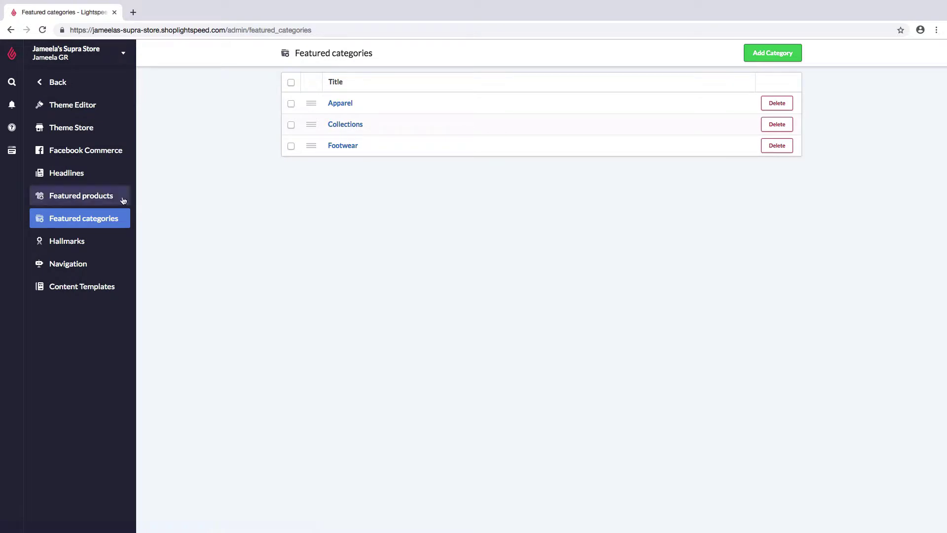
click(19, 154)
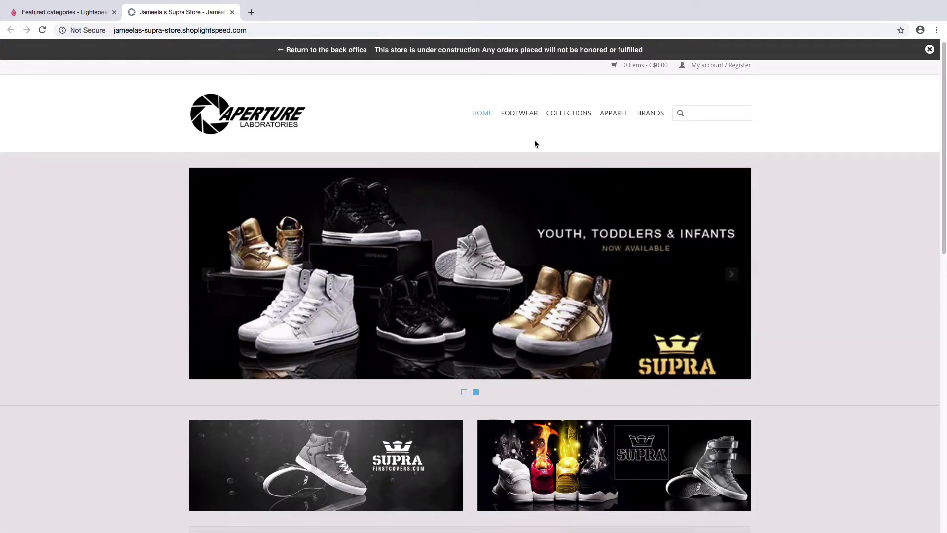
scroll(534, 144, down, 2)
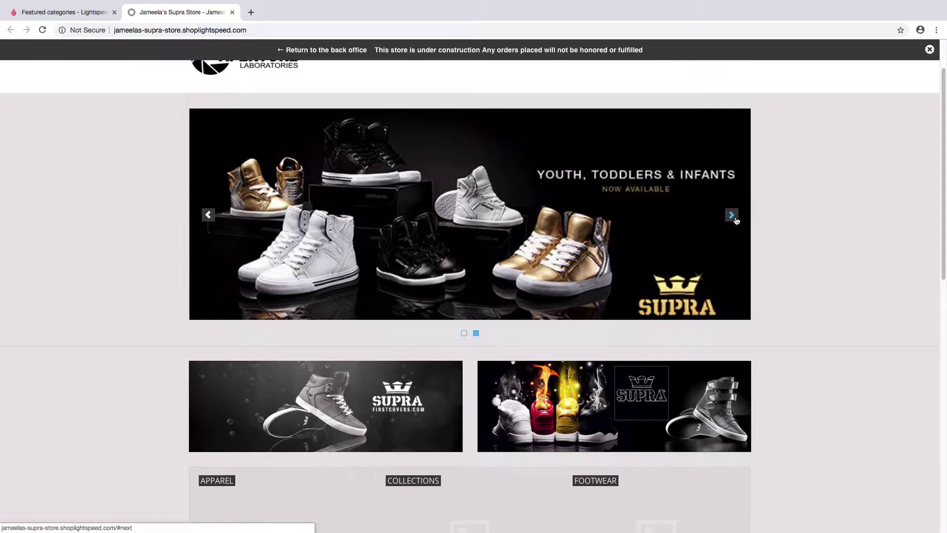
click(733, 217)
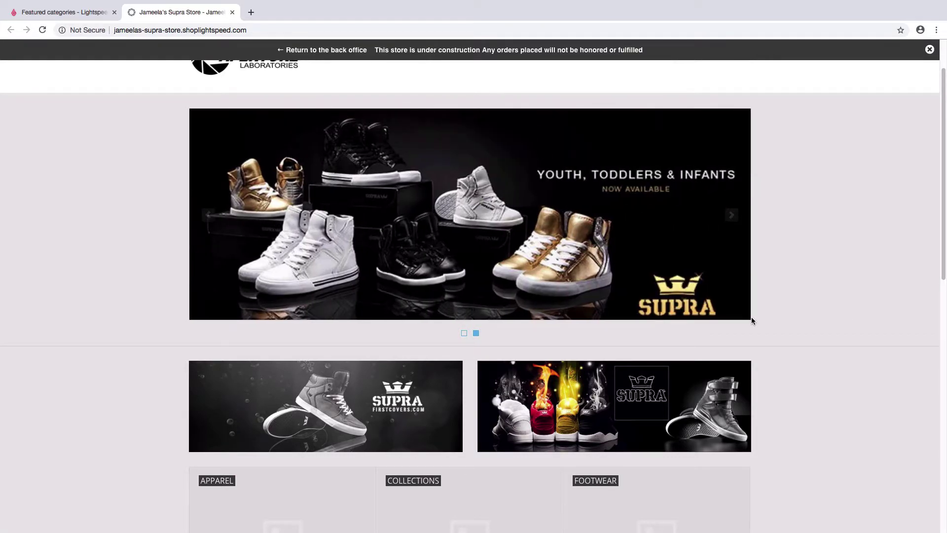
click(734, 217)
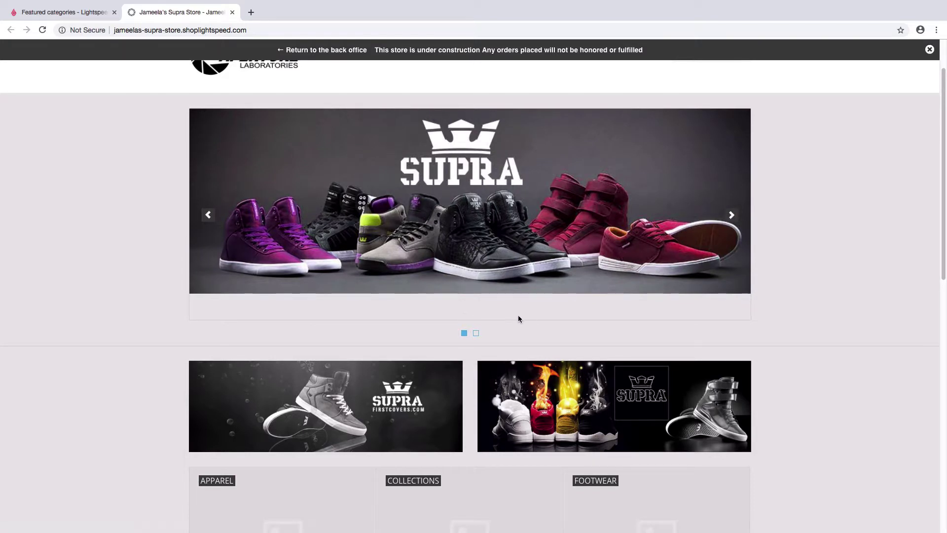
scroll(764, 316, down, 2)
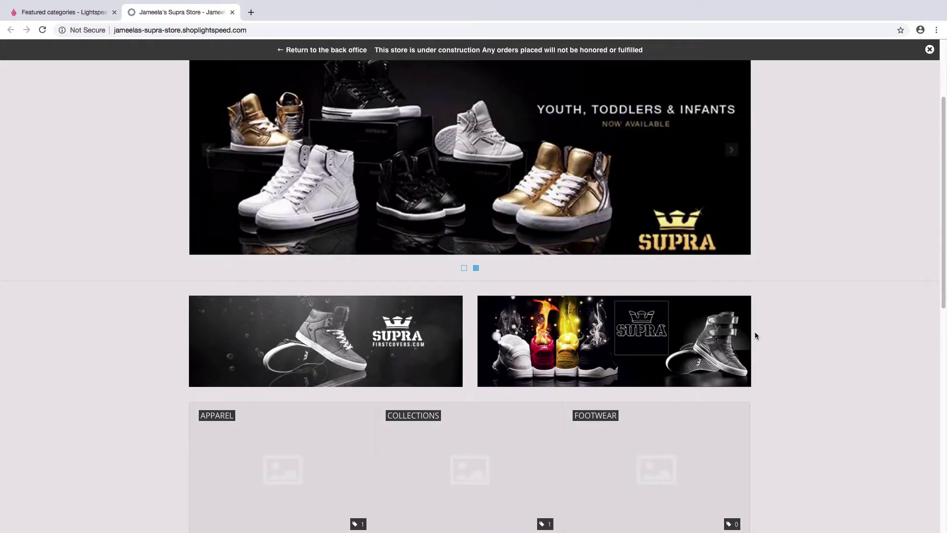
scroll(766, 335, down, 1)
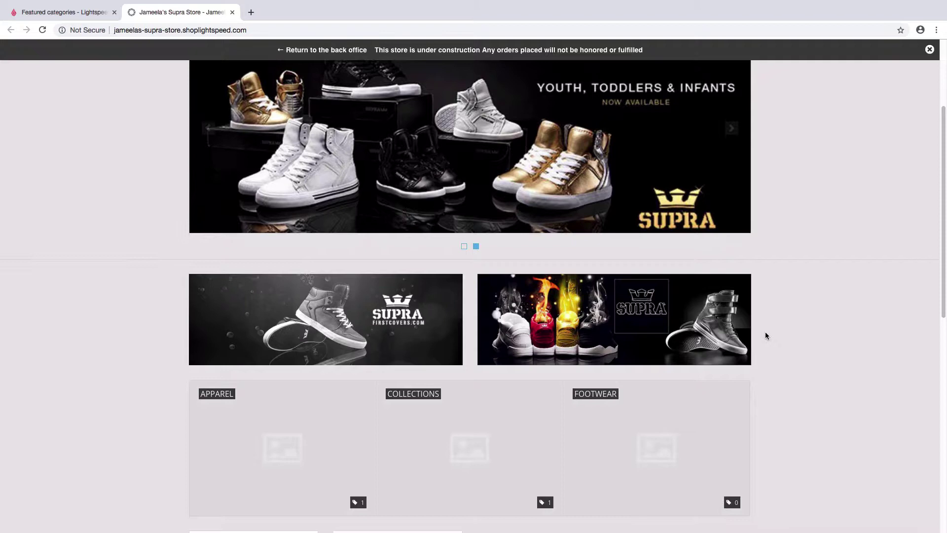
scroll(766, 335, down, 3)
scroll(766, 335, down, 3)
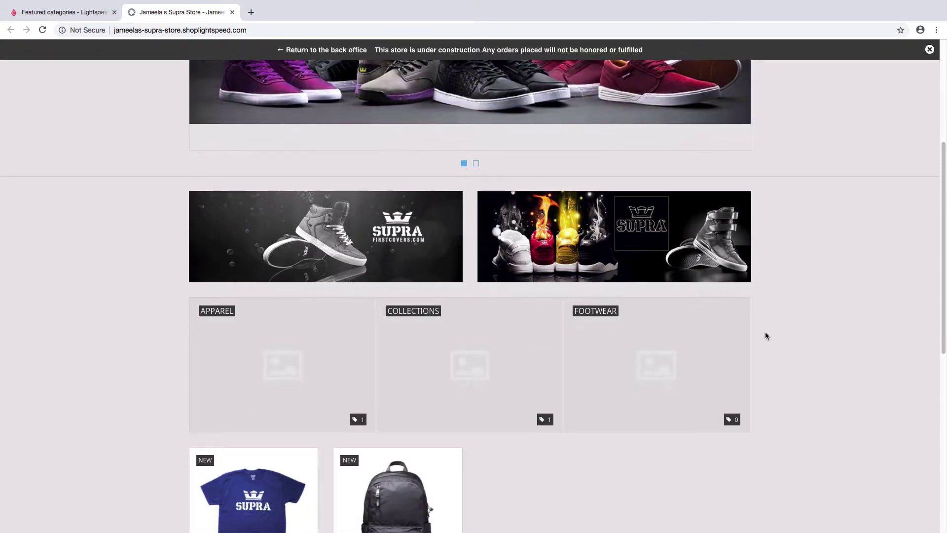
scroll(765, 336, down, 3)
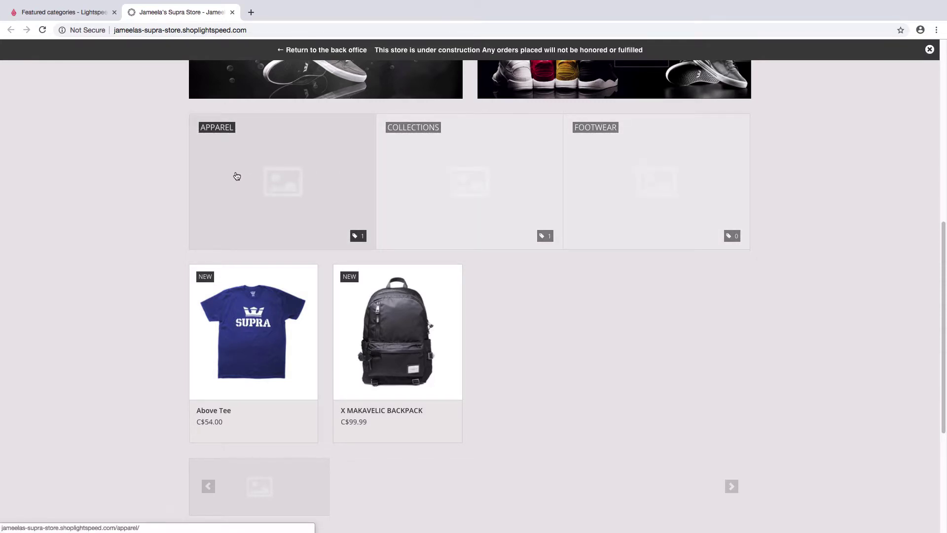
click(232, 12)
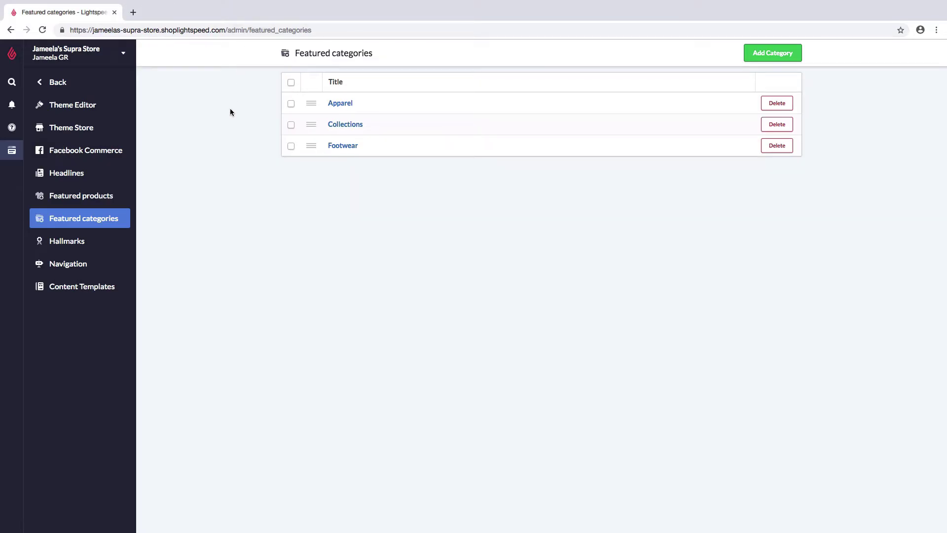
Go back to the main admin menu and open Products > Categories
click(123, 84)
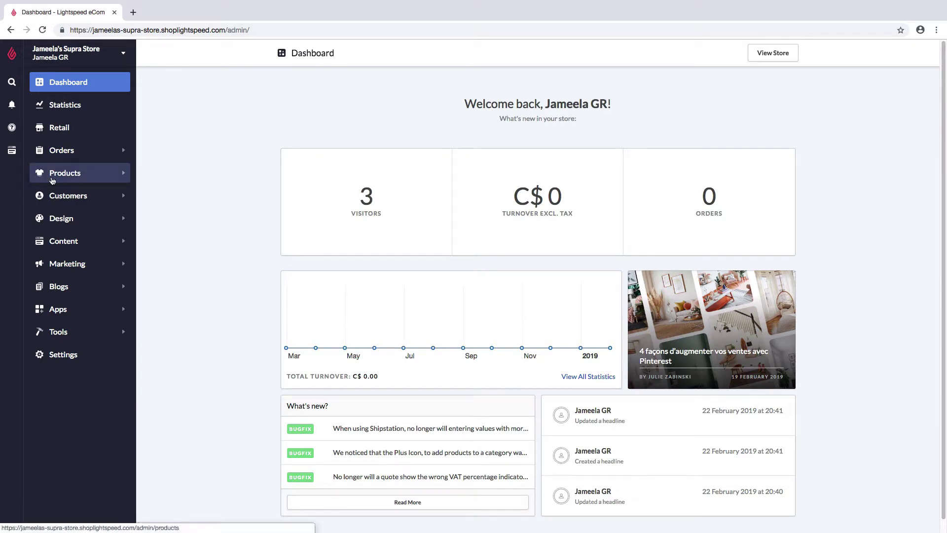
click(52, 174)
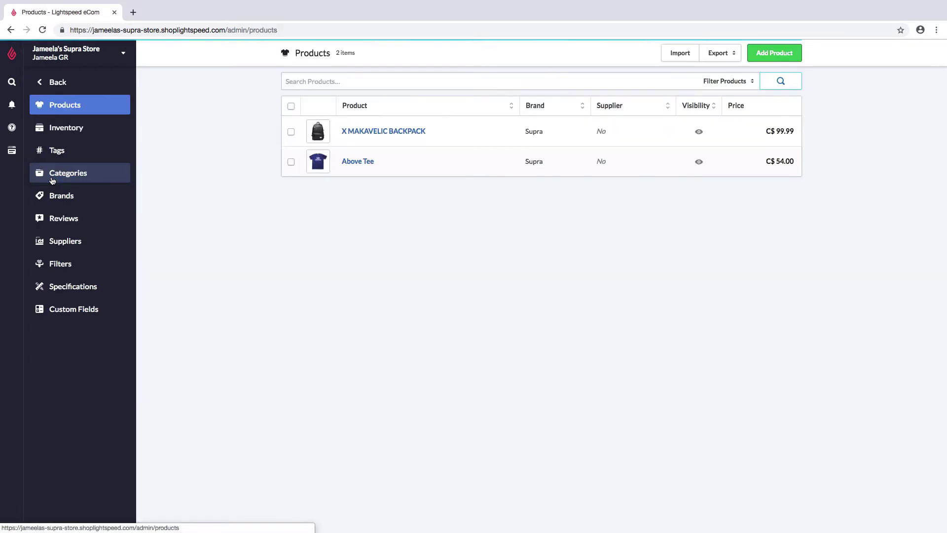
click(99, 173)
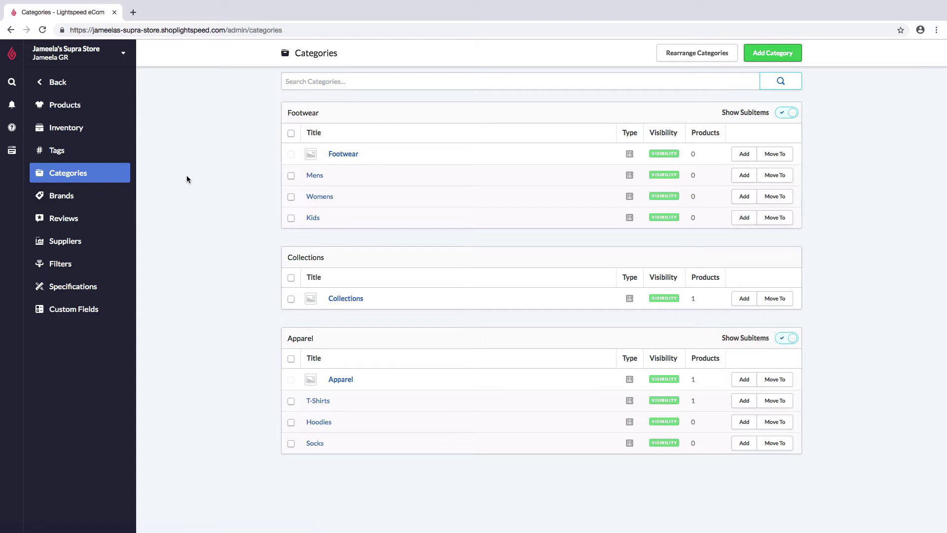
Add an image to the Footwear category and return to the Categories list
click(337, 155)
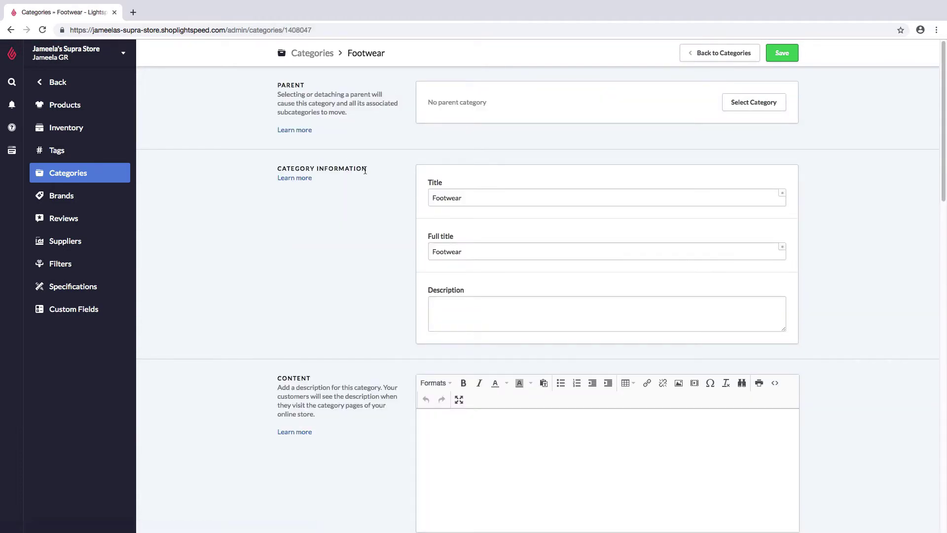
scroll(365, 171, down, 5)
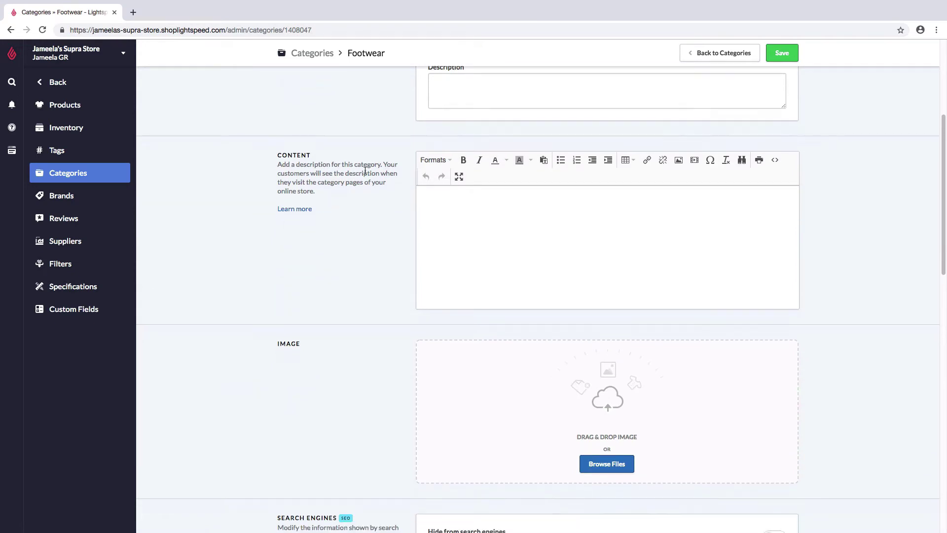
scroll(365, 170, down, 2)
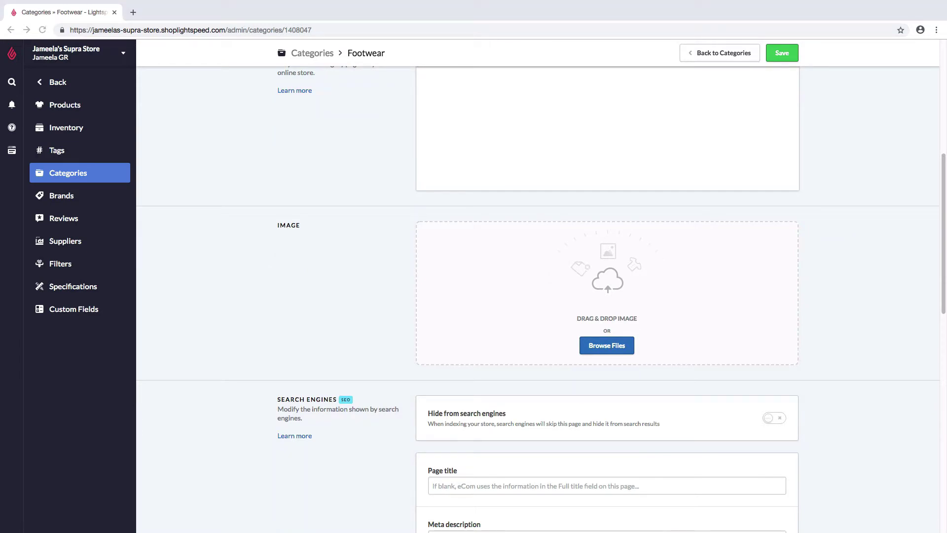
drag(744, 143, 623, 247)
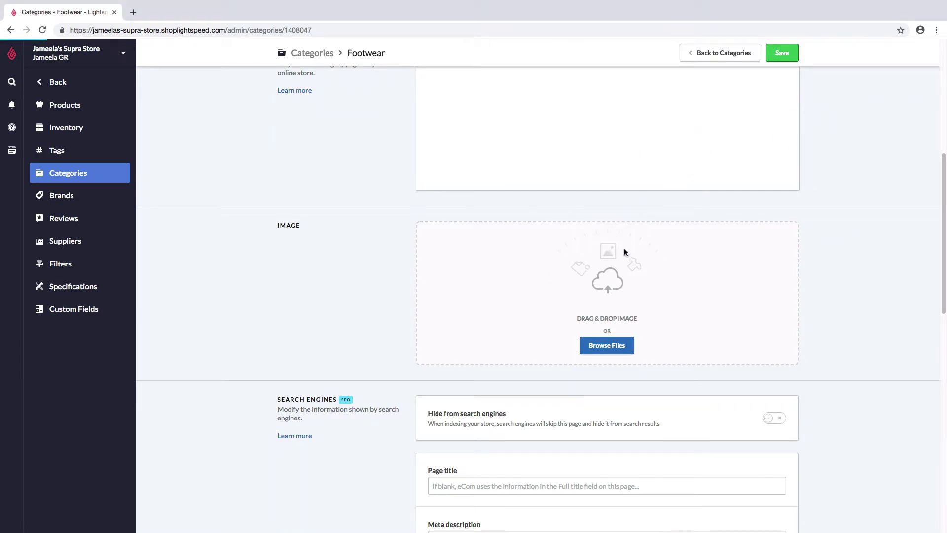
click(701, 53)
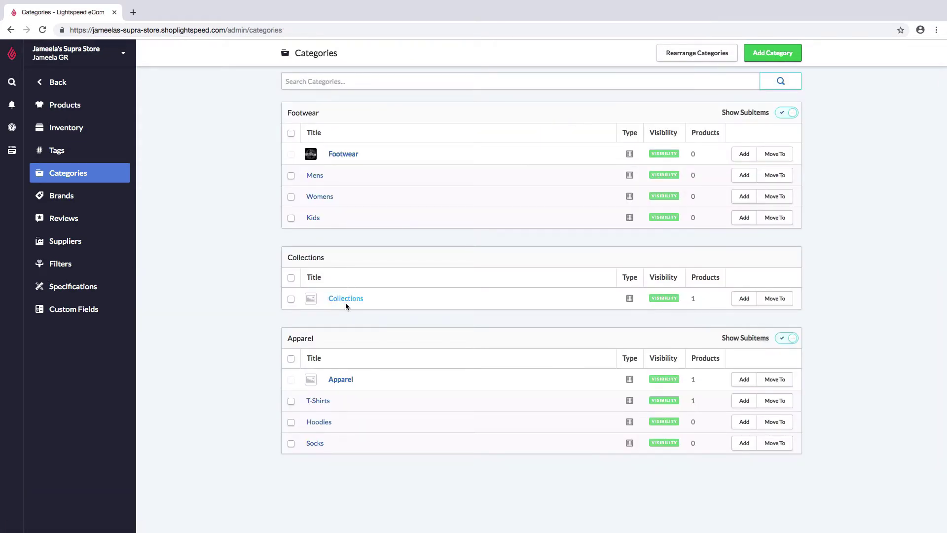
Add a backpack image to the Collections category
click(346, 299)
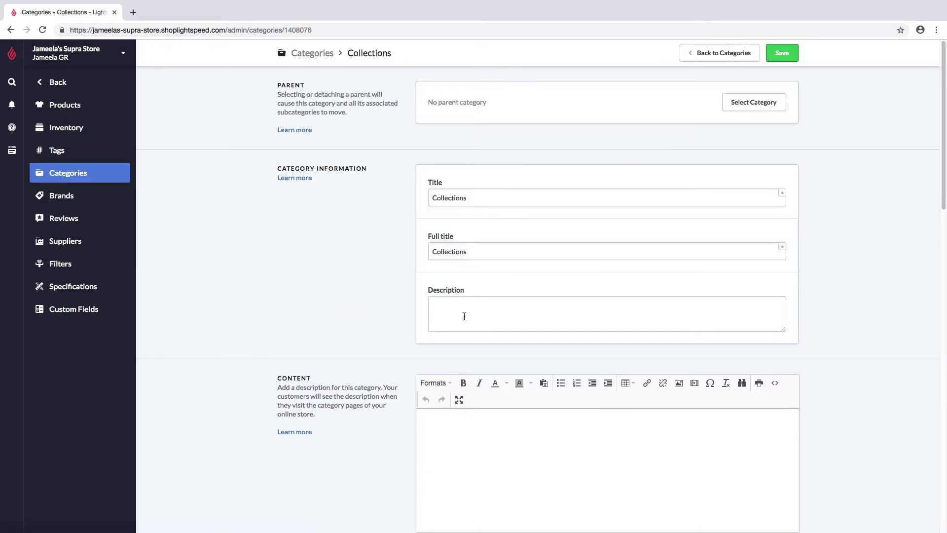
scroll(464, 316, down, 5)
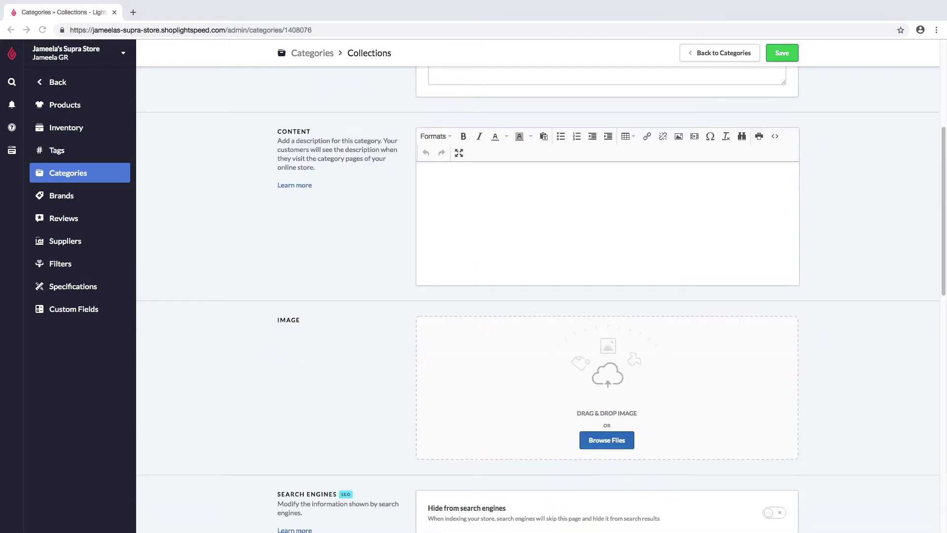
drag(591, 212, 490, 374)
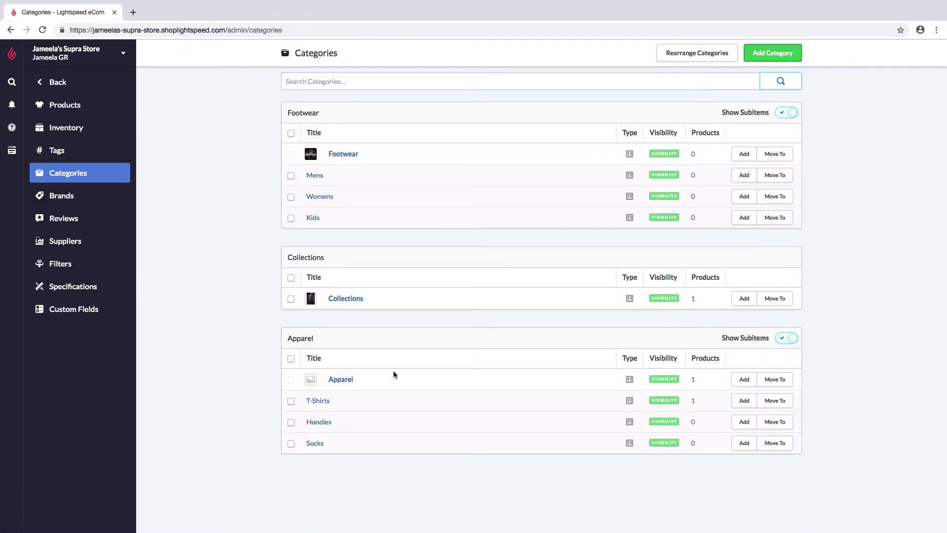
Upload the hoodie photo to the Apparel category and go back to the Categories list
click(343, 379)
scroll(555, 288, down, 4)
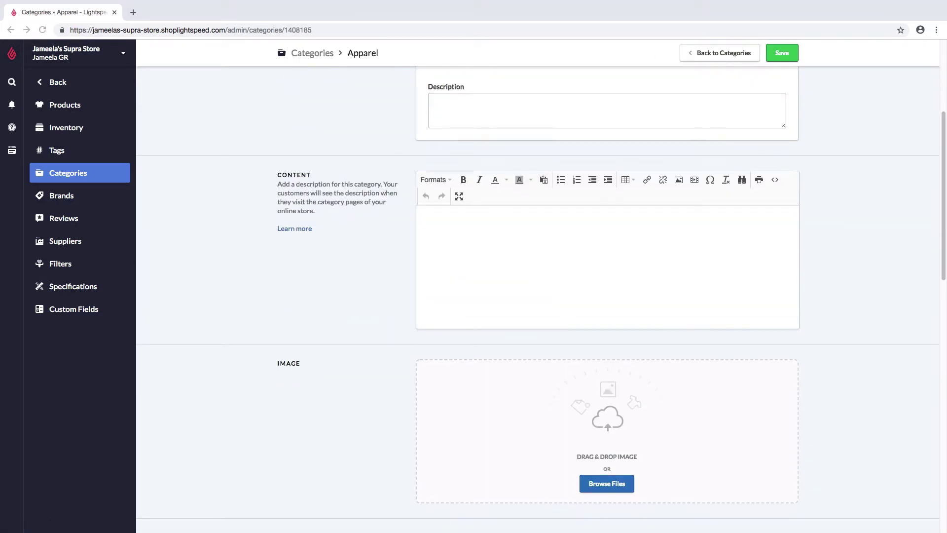
drag(642, 276, 515, 410)
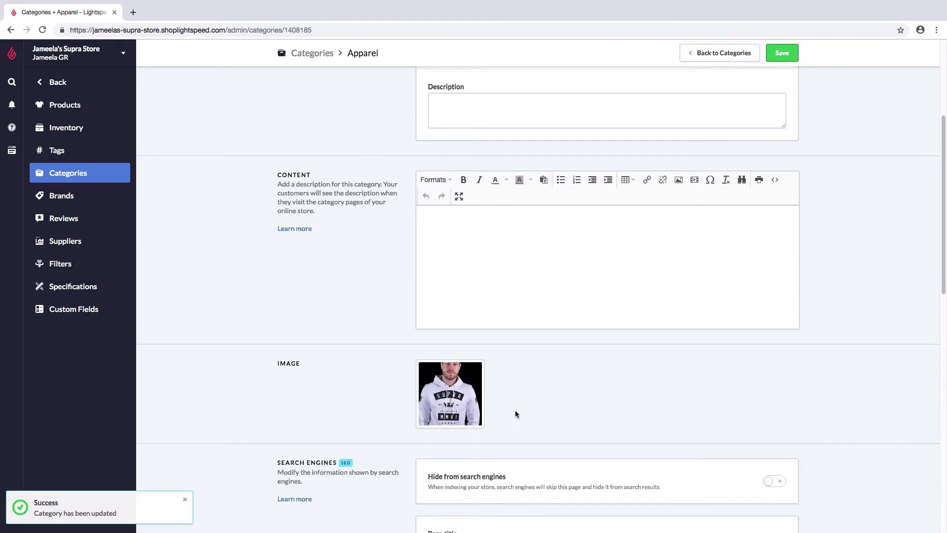
click(733, 57)
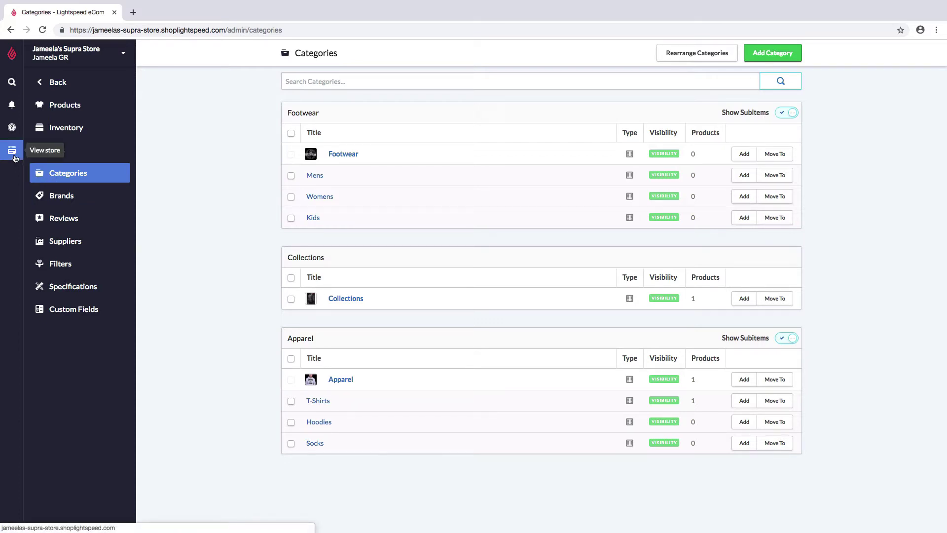
Open the live storefront in a new tab and scroll through its carousel, categories and products
click(15, 157)
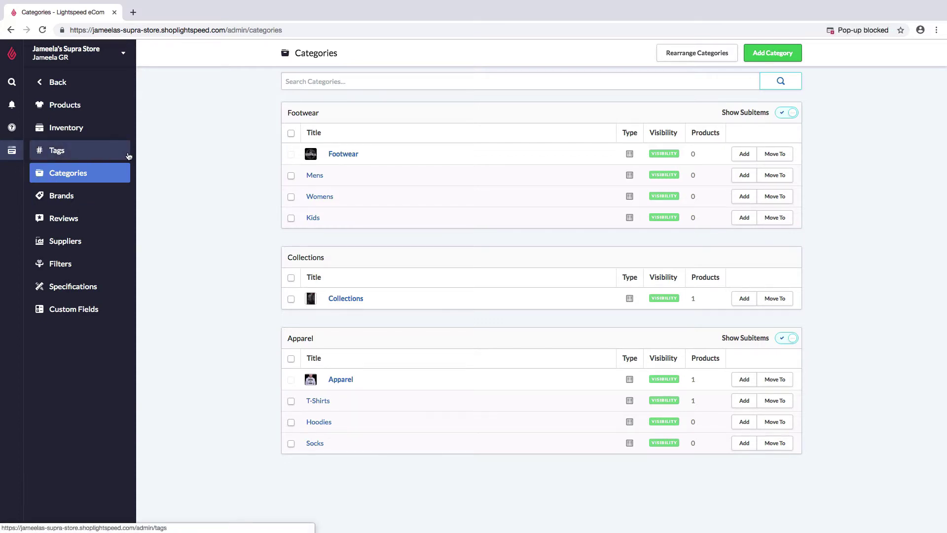
click(15, 156)
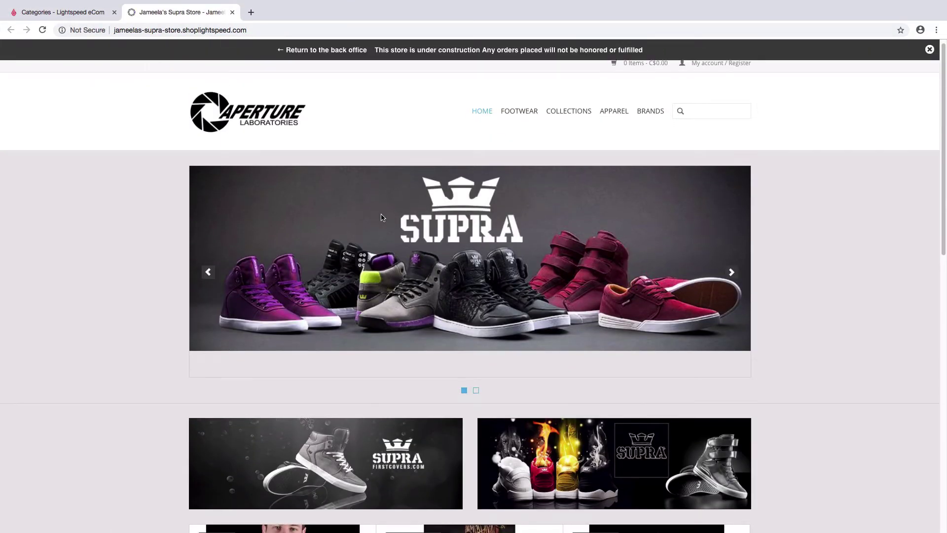
scroll(383, 217, down, 2)
scroll(382, 217, down, 5)
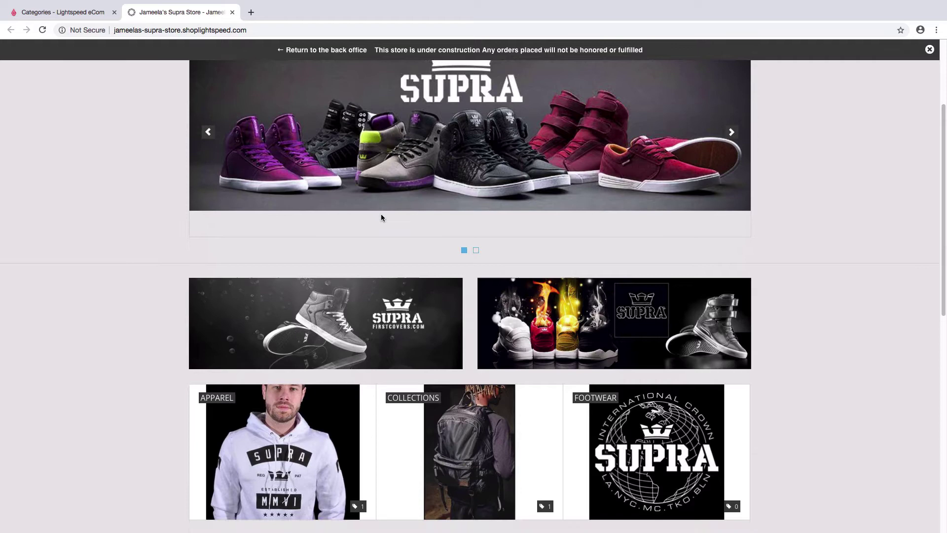
scroll(382, 218, down, 4)
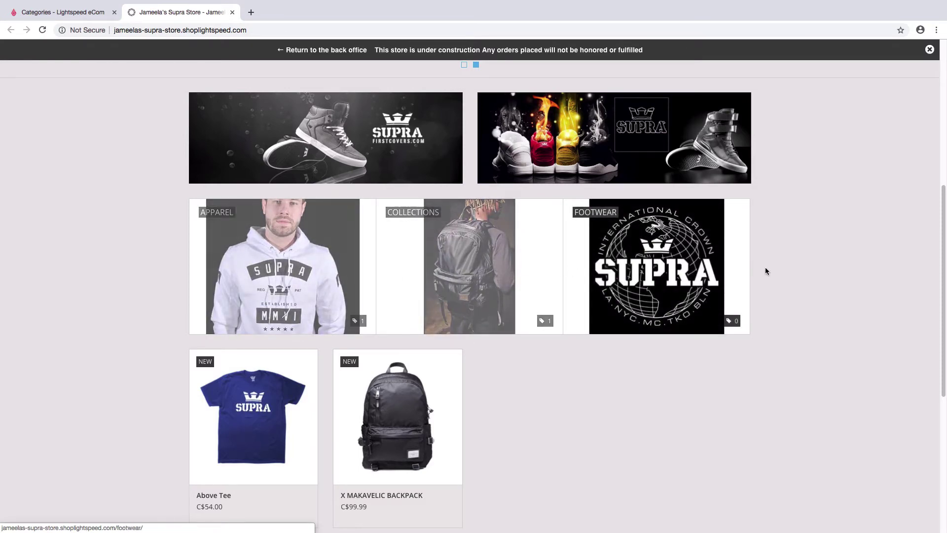
scroll(783, 268, up, 3)
scroll(782, 269, up, 5)
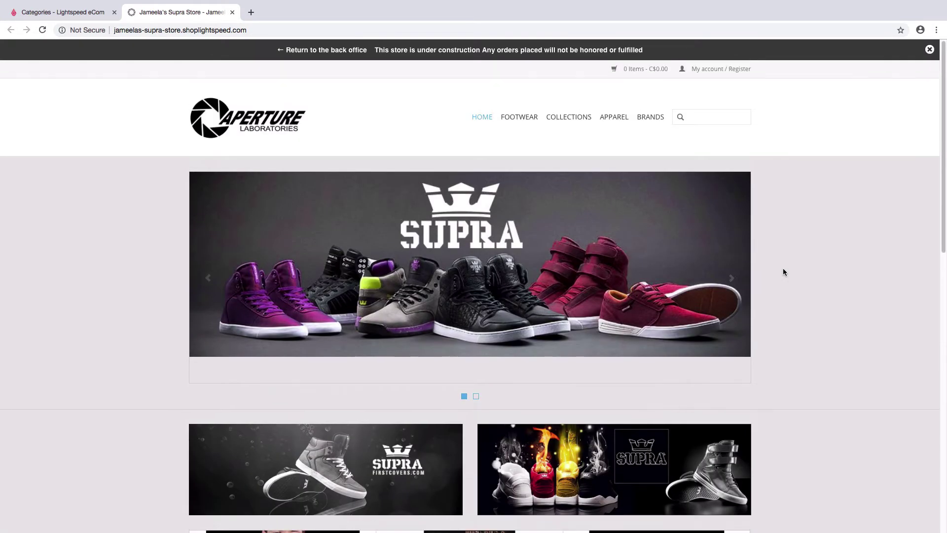
scroll(784, 272, down, 4)
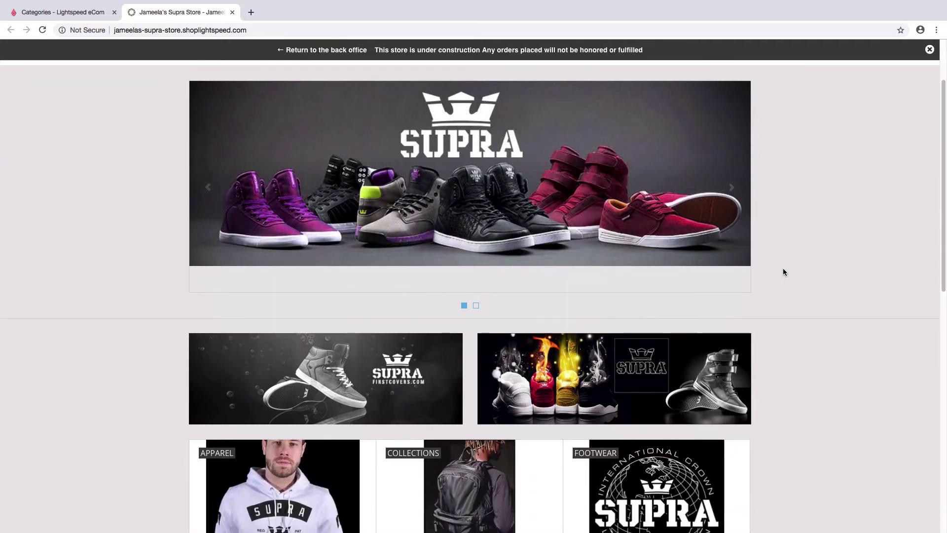
scroll(783, 271, down, 3)
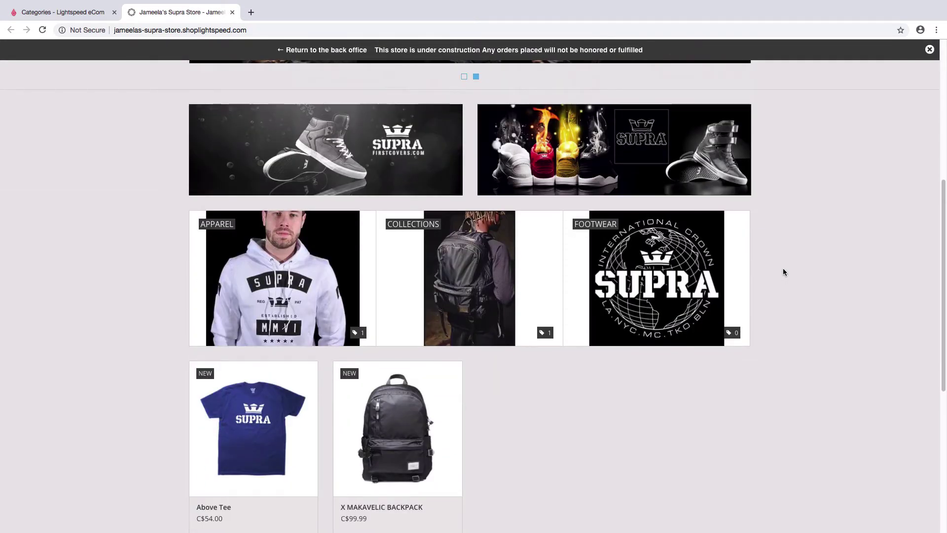
scroll(783, 271, down, 5)
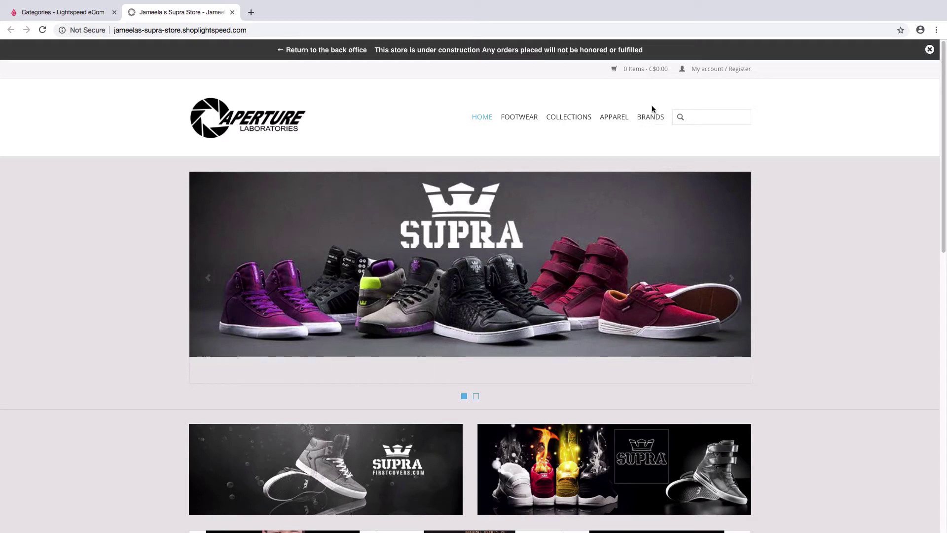
scroll(667, 124, down, 1)
scroll(668, 128, down, 2)
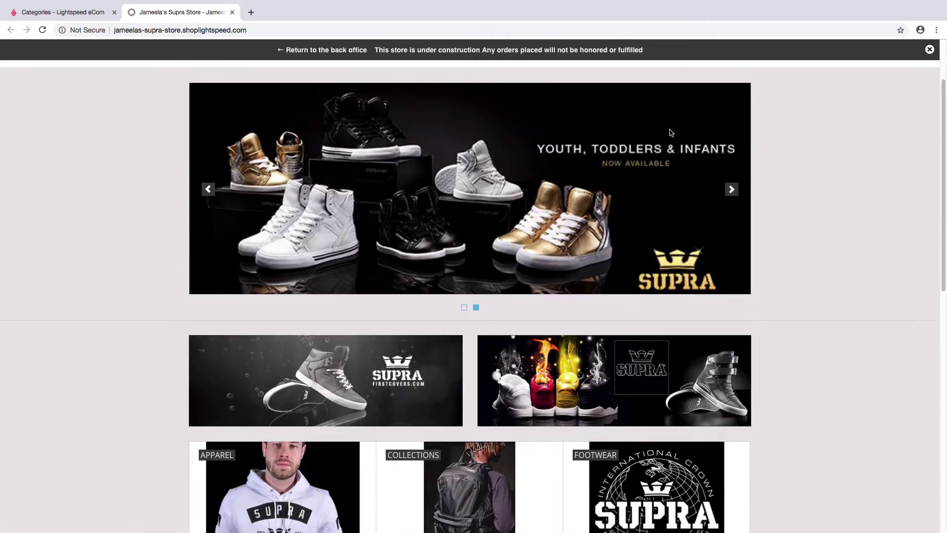
scroll(671, 132, down, 10)
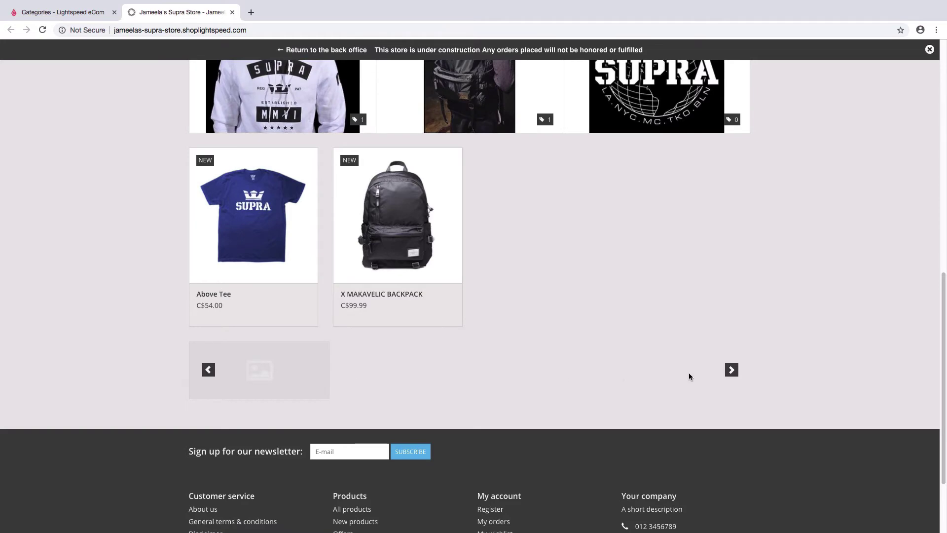
scroll(687, 381, up, 12)
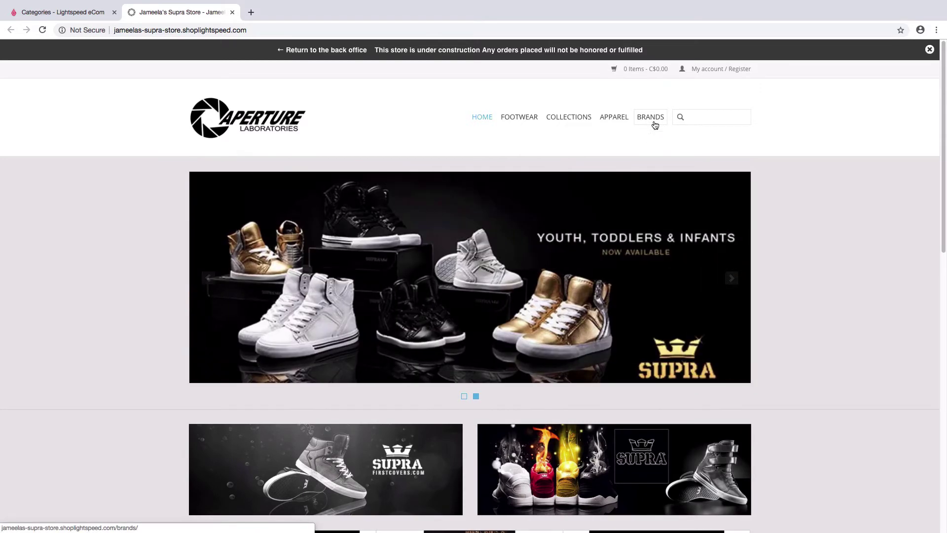
Check the storefront Brands page showing Supra without an image, then close the storefront tab
click(654, 124)
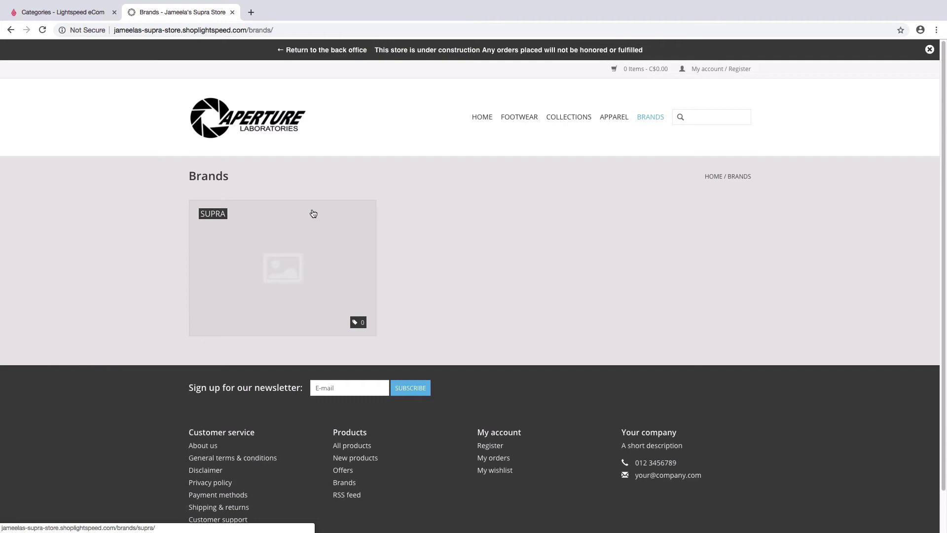
click(233, 12)
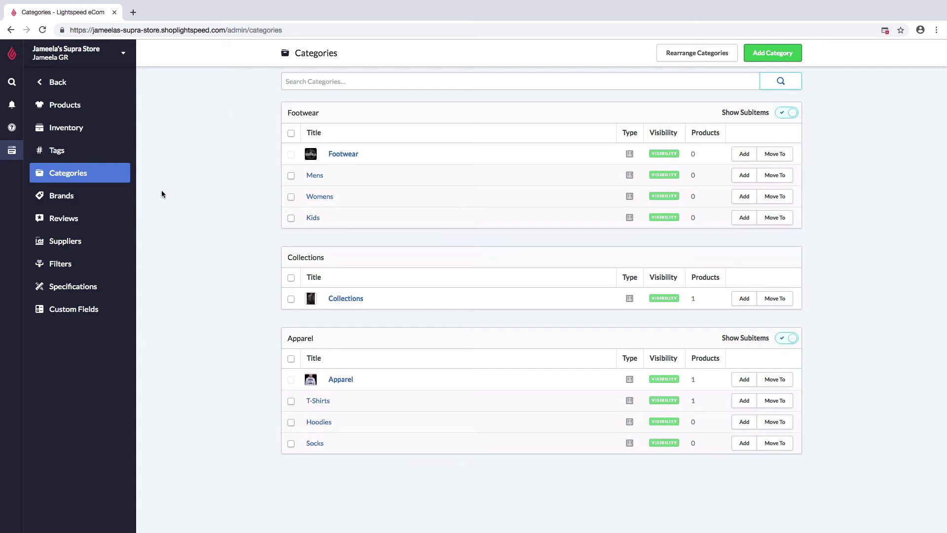
Add the black crown logo file as the Supra brand's image and save the brand
click(117, 200)
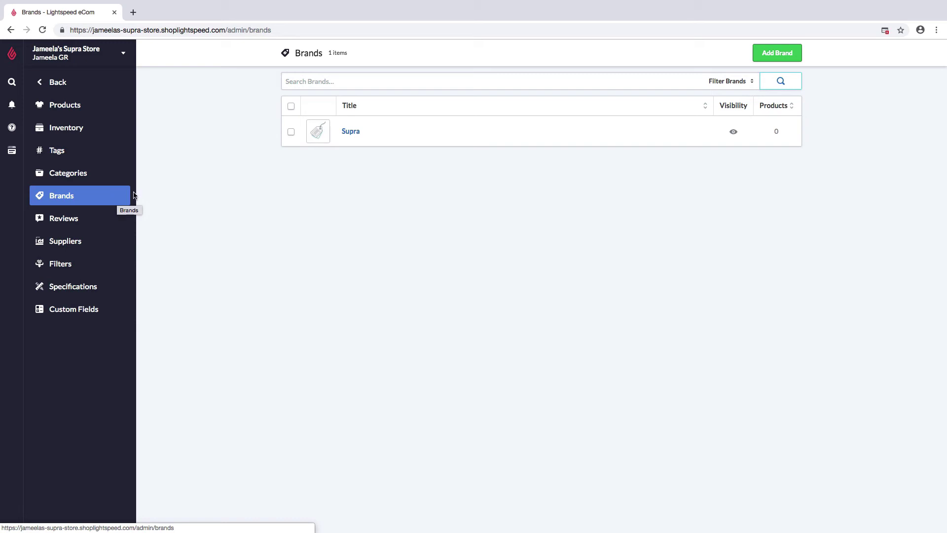
click(349, 134)
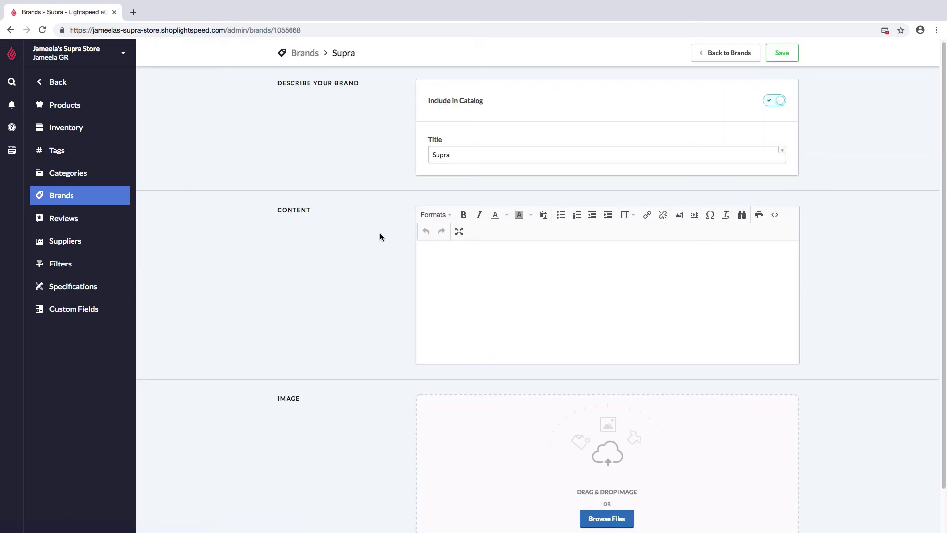
scroll(379, 232, down, 2)
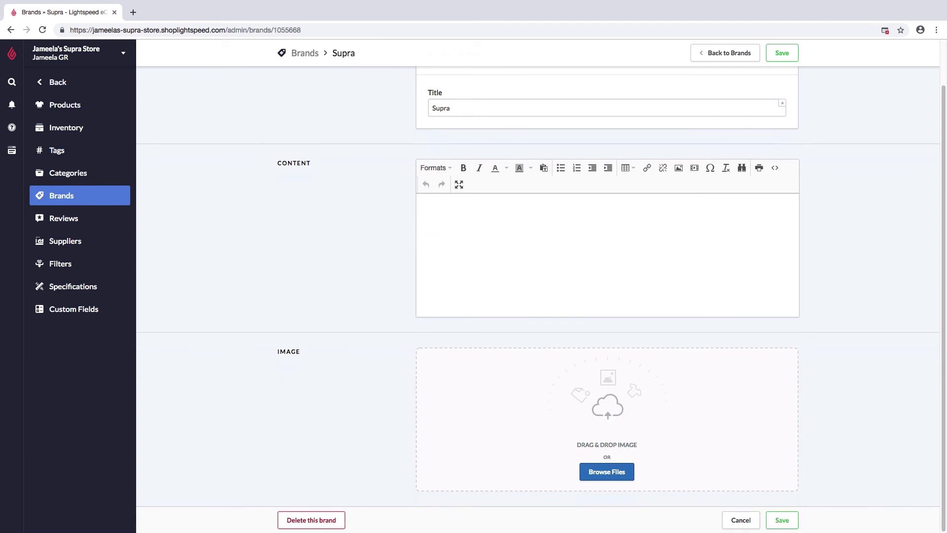
drag(784, 259, 546, 383)
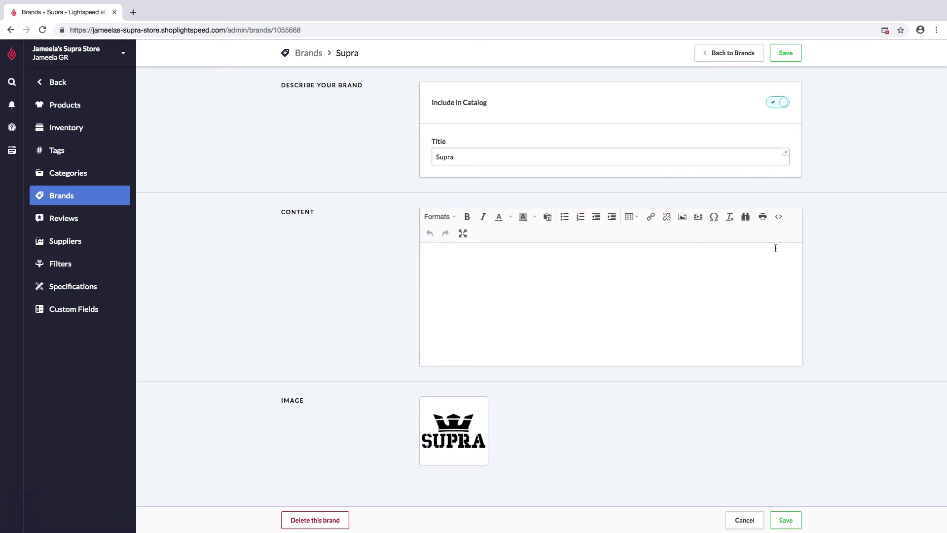
click(787, 55)
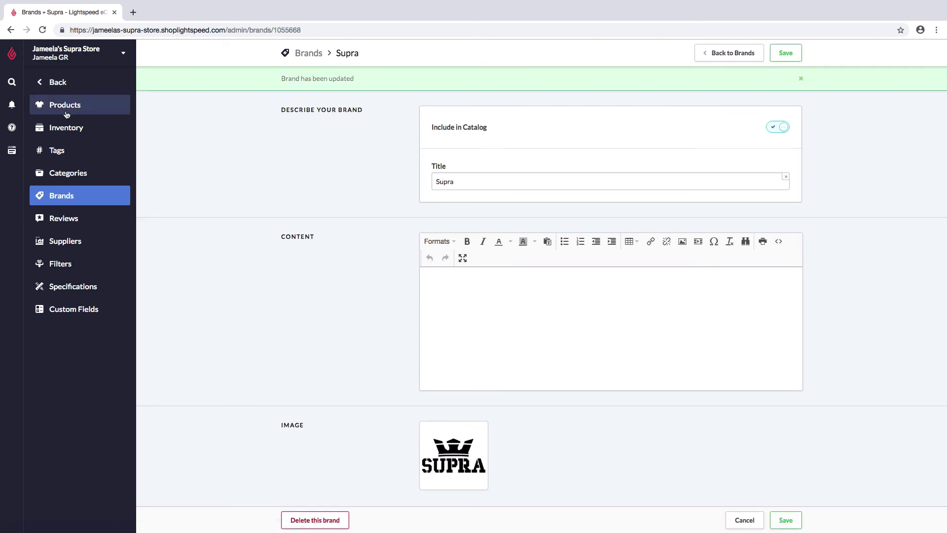
Verify the Supra crown logo in the storefront brands carousel and on the Brands page
click(20, 154)
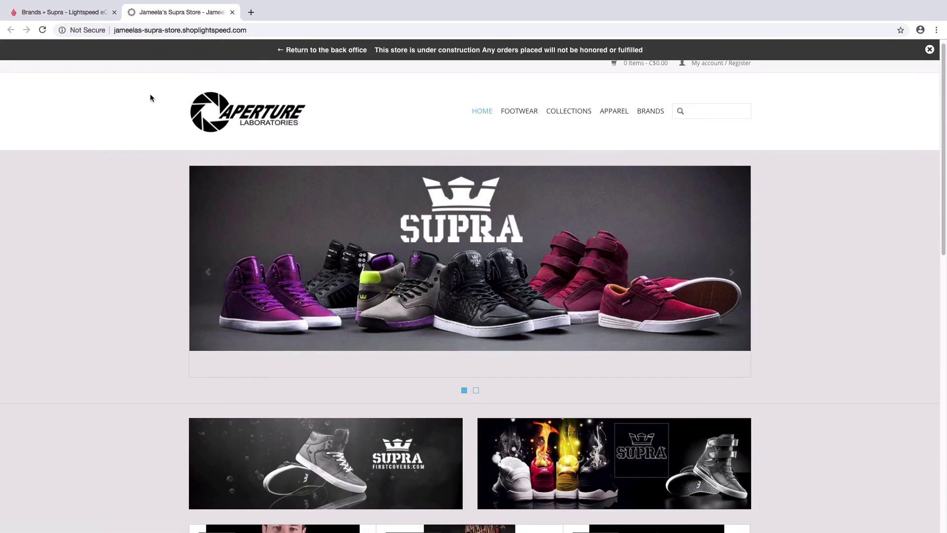
scroll(150, 94, down, 5)
scroll(149, 95, down, 10)
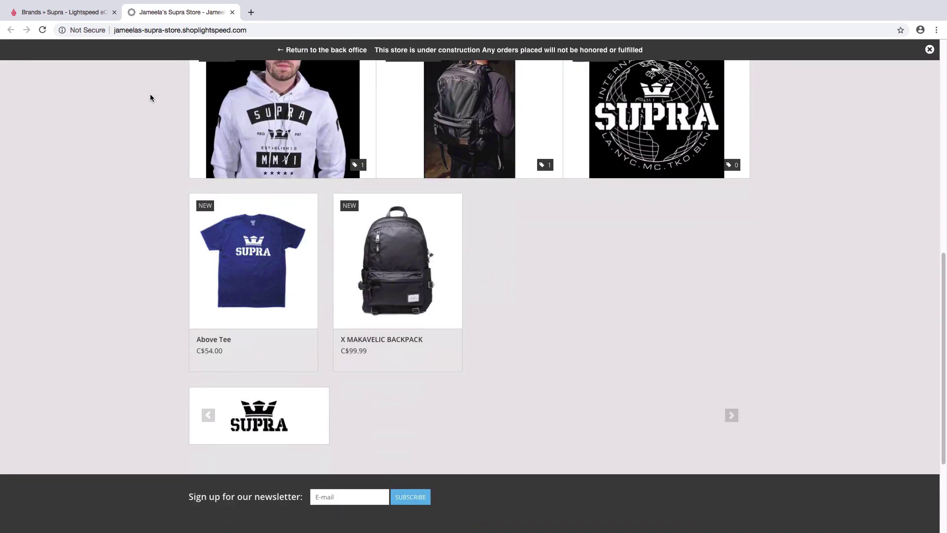
scroll(150, 96, up, 15)
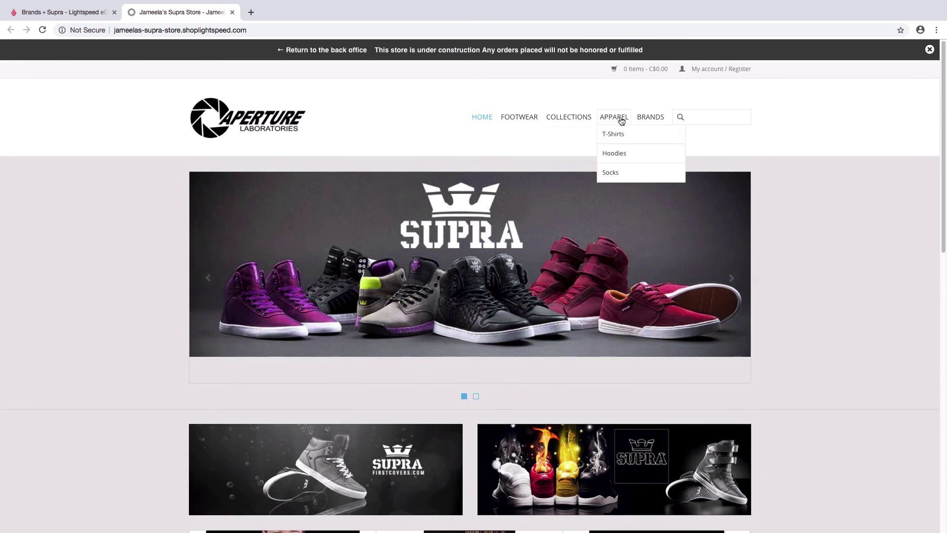
click(643, 123)
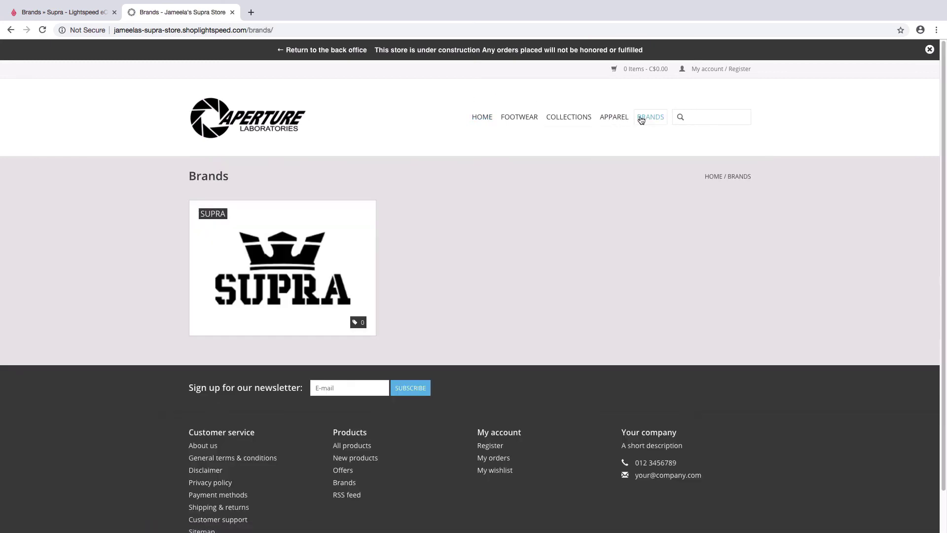